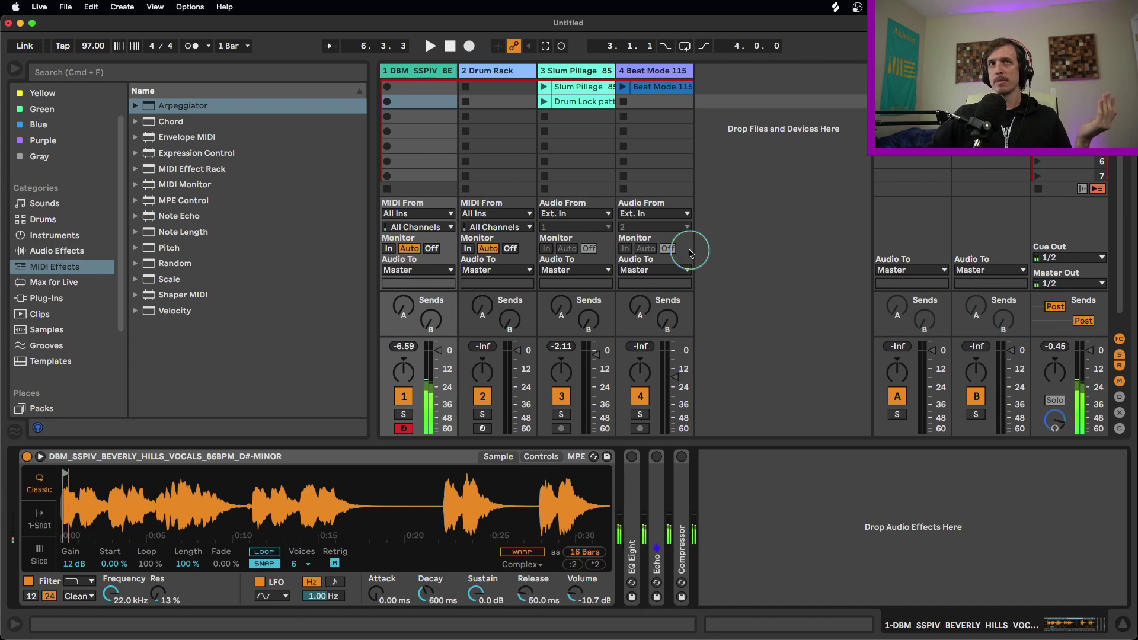
- Audition the Beverly Hills vocal, switch Simpler to Slice mode, and replay from the first slice
{"action": "key", "text": "a"}
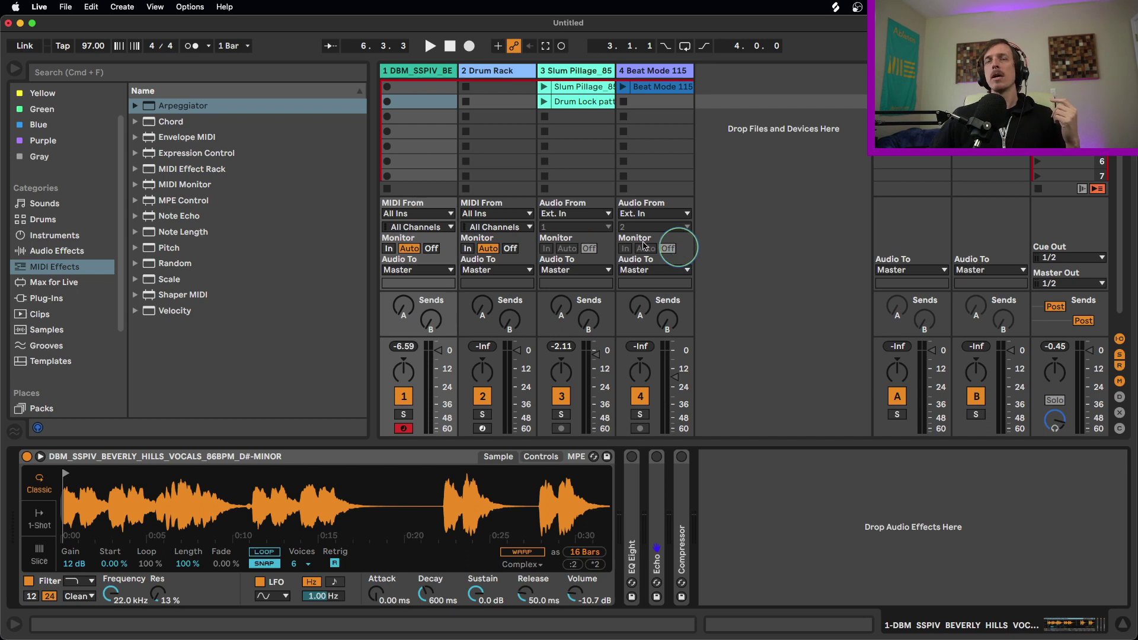
{"action": "left_click", "coordinate": [400, 455]}
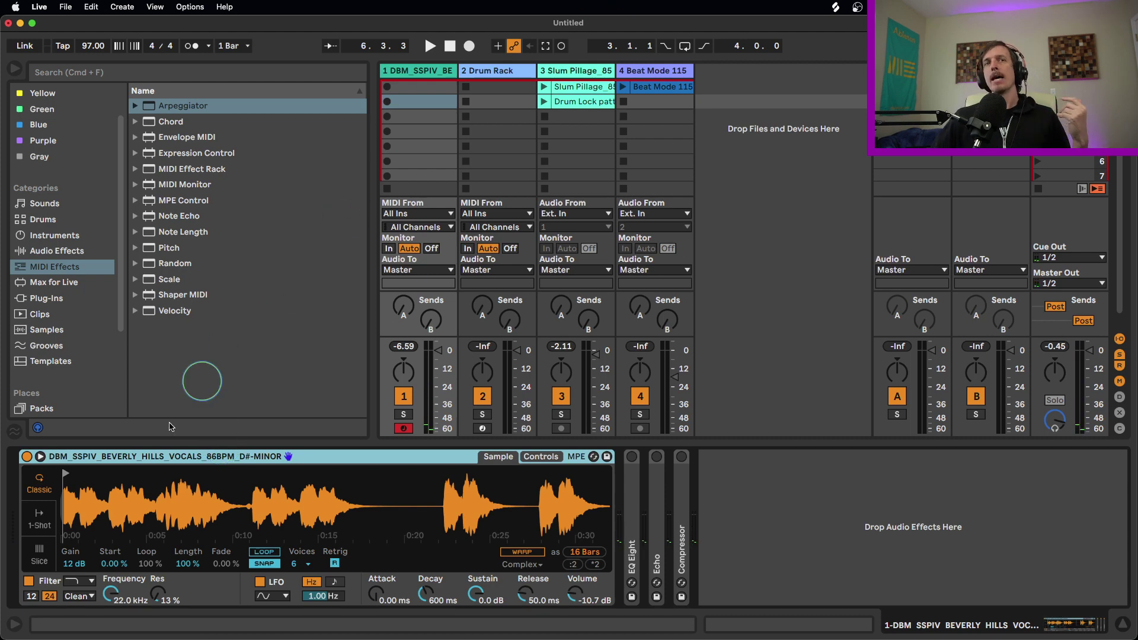
{"action": "left_click", "coordinate": [45, 562]}
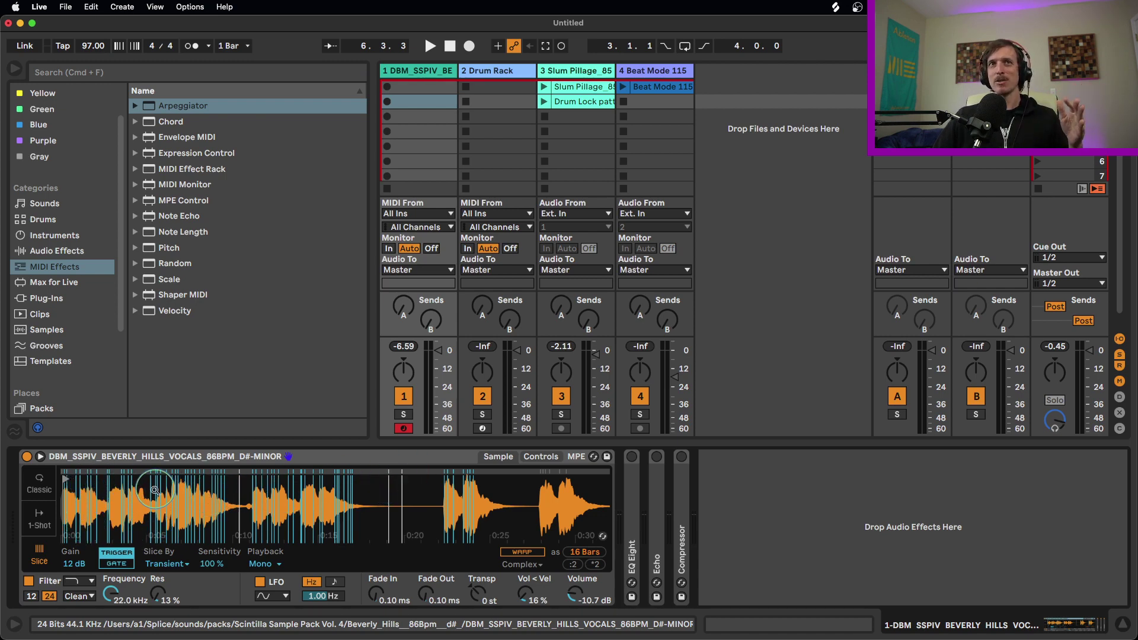
{"action": "scroll", "coordinate": [178, 492], "scroll_direction": "up", "scroll_amount": 5}
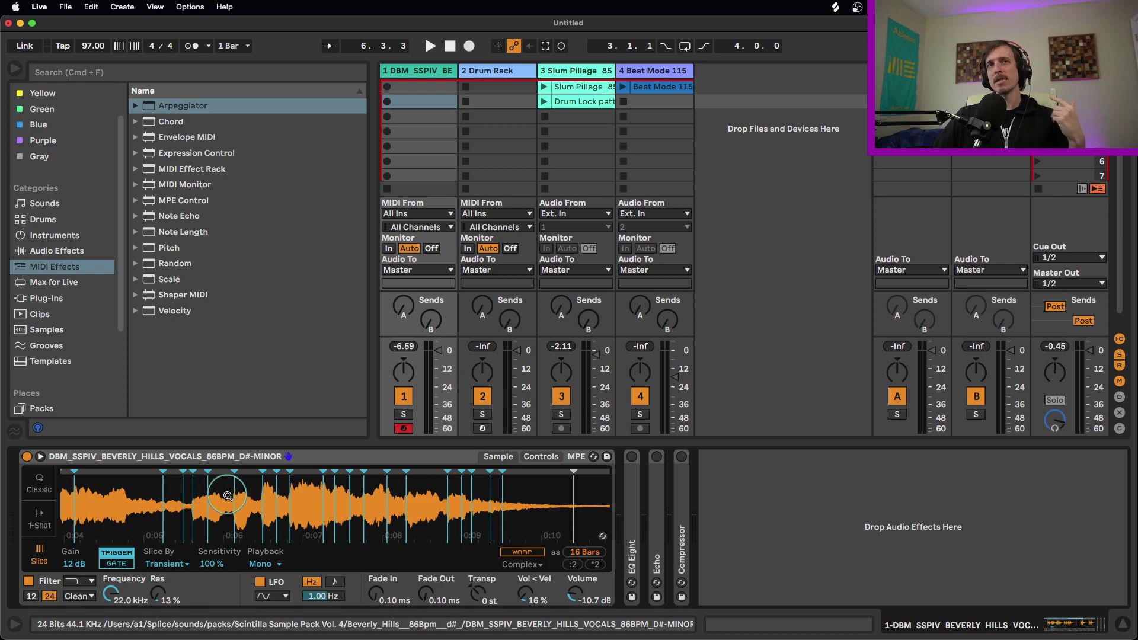
{"action": "scroll", "coordinate": [228, 489], "scroll_direction": "down", "scroll_amount": 5}
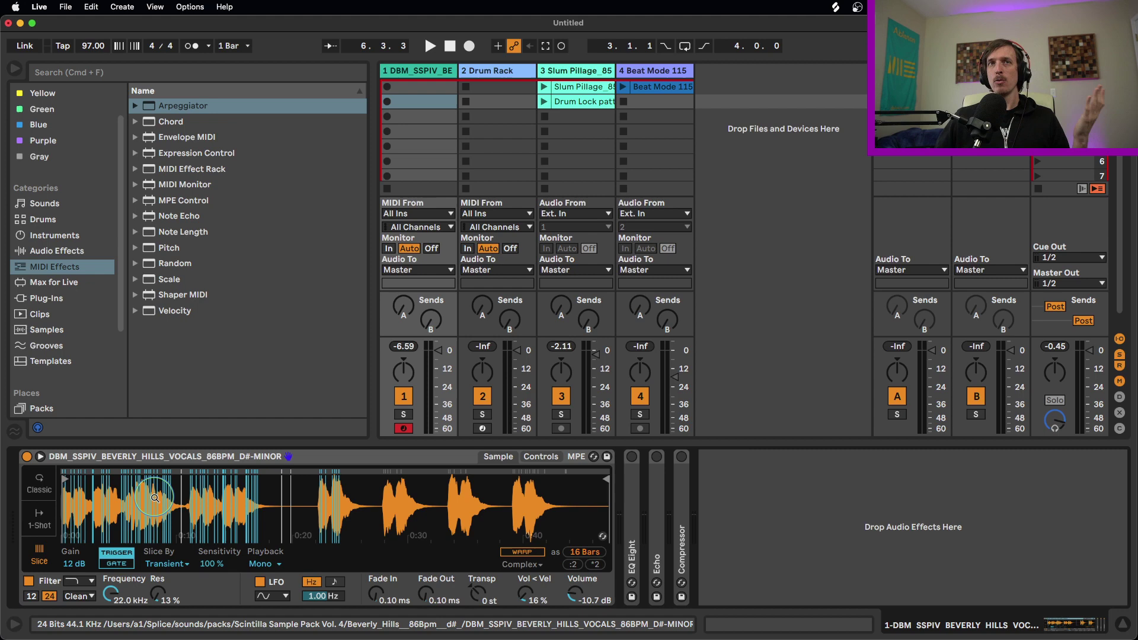
{"action": "key", "text": "a"}
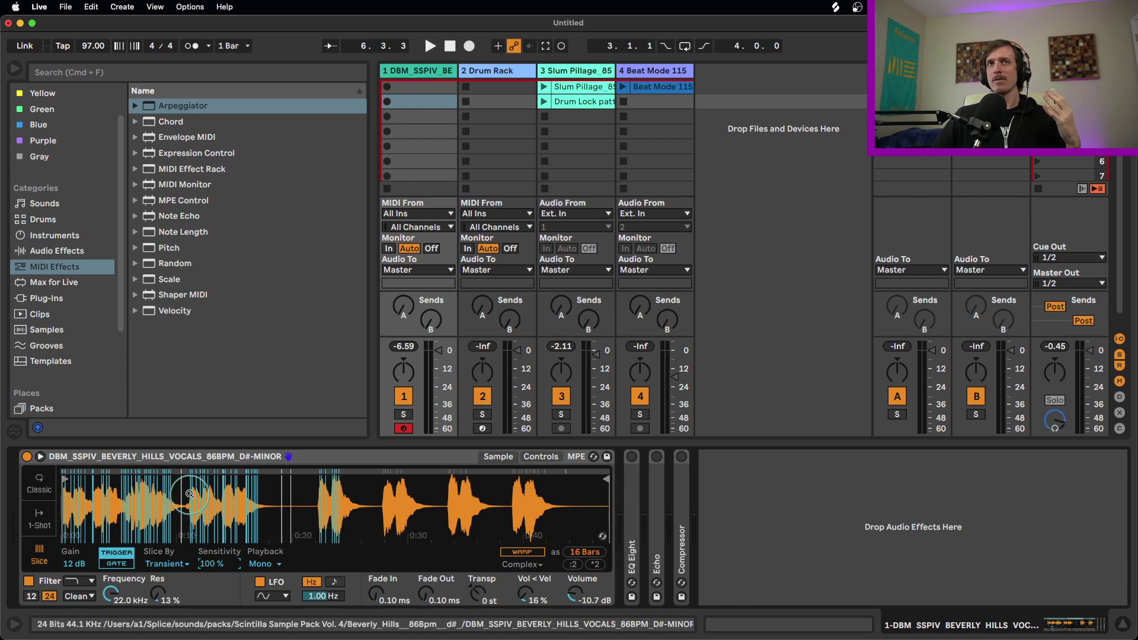
- Bring Simpler's transient slice Sensitivity down from 100% to 82%
{"action": "scroll", "coordinate": [194, 487], "scroll_direction": "up", "scroll_amount": 2}
{"action": "scroll", "coordinate": [195, 487], "scroll_direction": "down", "scroll_amount": 1}
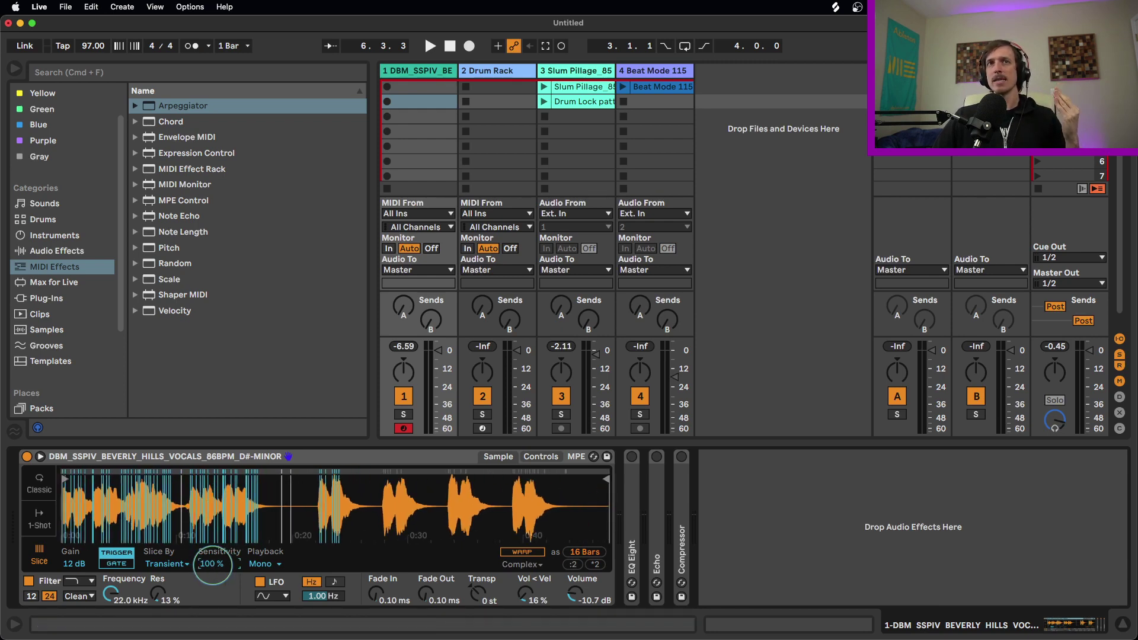
{"action": "scroll", "coordinate": [213, 566], "scroll_direction": "down", "scroll_amount": 4}
{"action": "scroll", "coordinate": [212, 566], "scroll_direction": "down", "scroll_amount": 3}
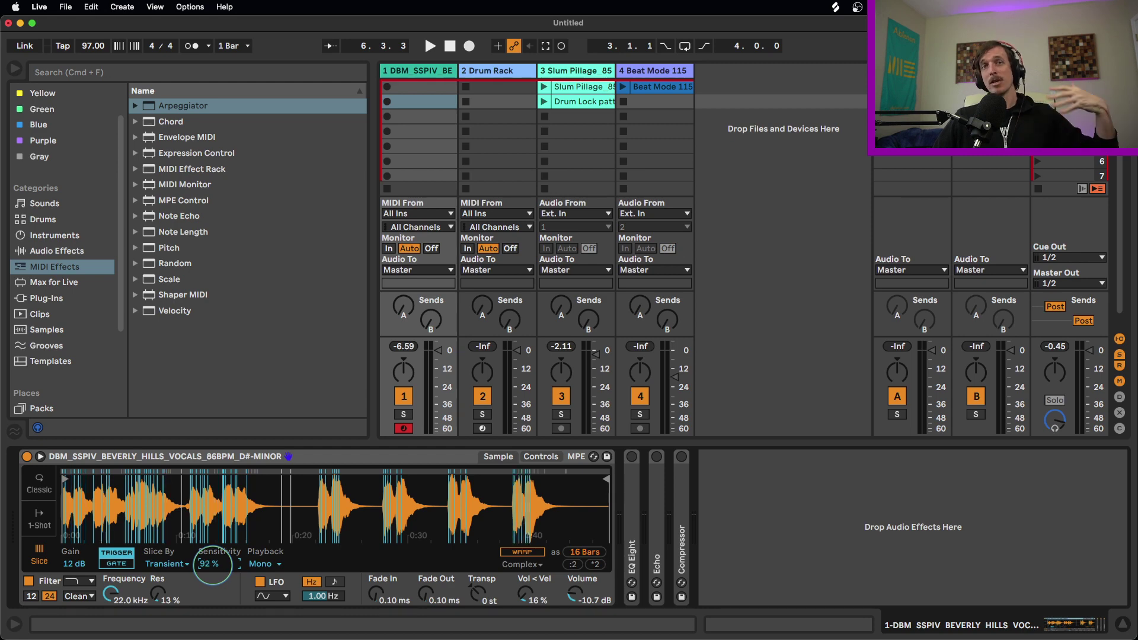
{"action": "scroll", "coordinate": [212, 566], "scroll_direction": "down", "scroll_amount": 3}
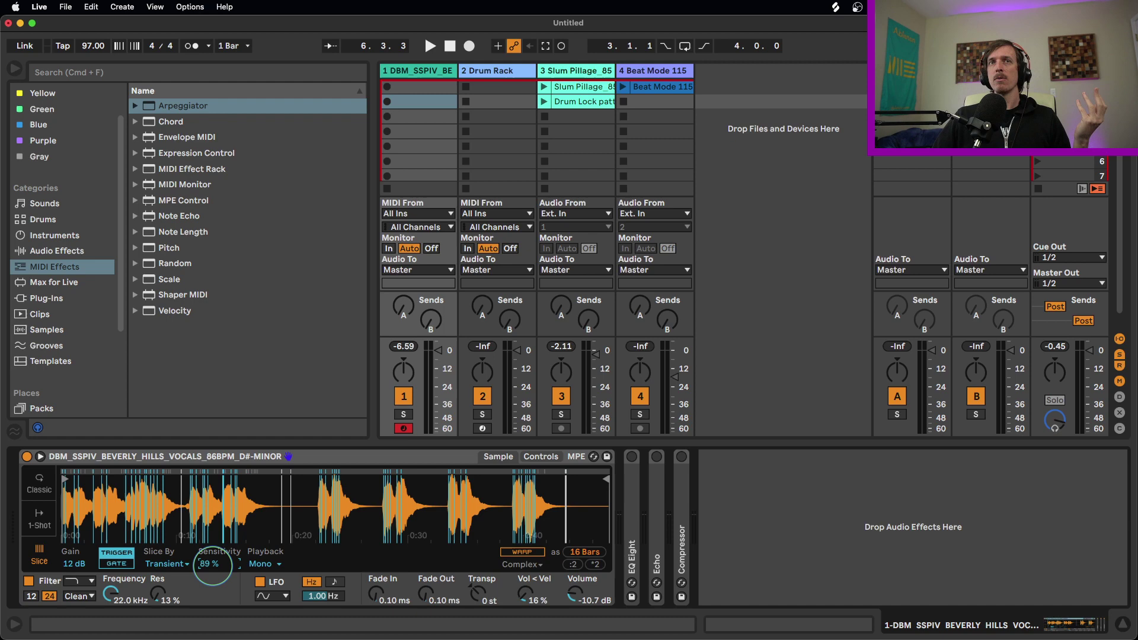
{"action": "scroll", "coordinate": [213, 566], "scroll_direction": "up", "scroll_amount": 7}
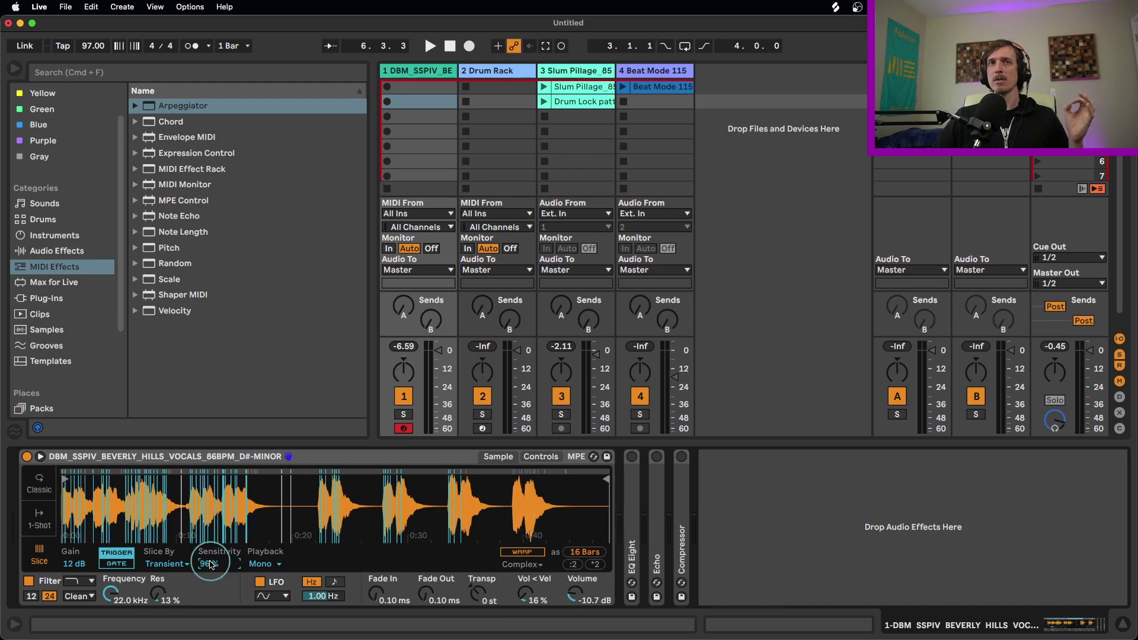
{"action": "scroll", "coordinate": [211, 564], "scroll_direction": "down", "scroll_amount": 8}
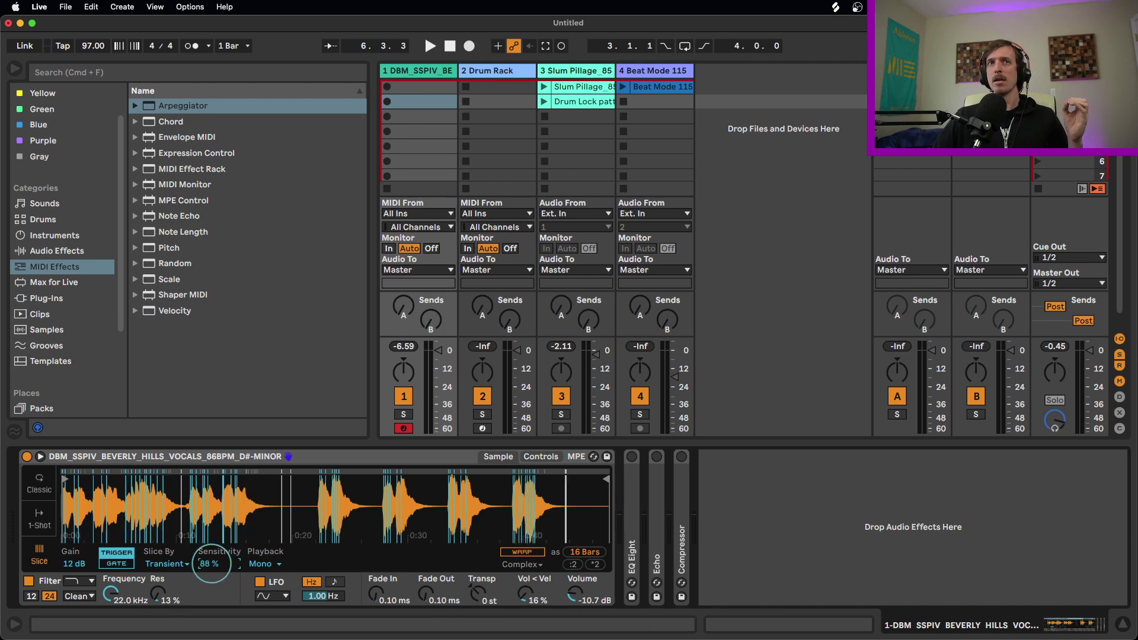
{"action": "scroll", "coordinate": [211, 563], "scroll_direction": "down", "scroll_amount": 4}
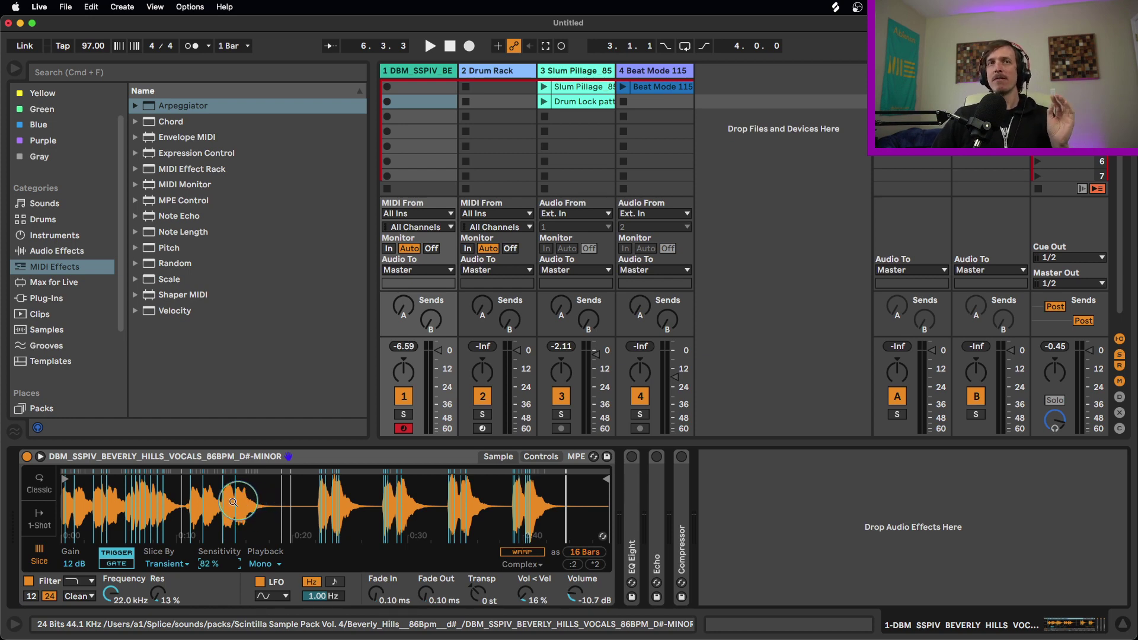
- Zoom into 0:08–0:14, move the 0:11 slice earlier, add a new slice marker, then zoom out
{"action": "left_click_drag", "start_coordinate": [185, 493], "coordinate": [174, 486]}
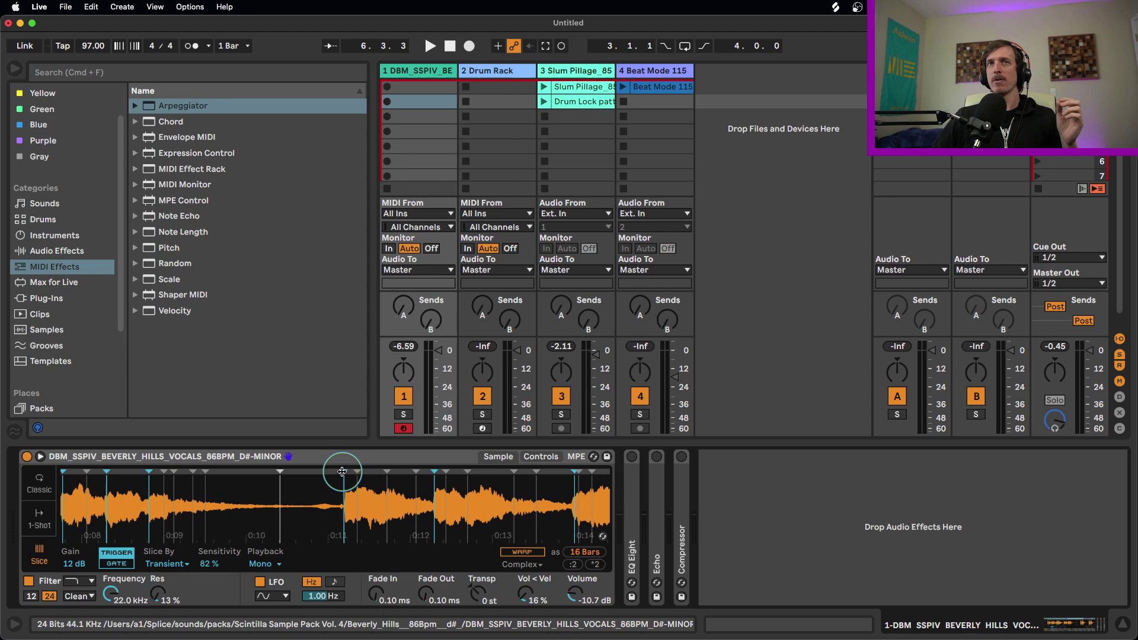
{"action": "mouse_move", "coordinate": [346, 469]}
{"action": "left_mouse_down"}
{"action": "mouse_move", "coordinate": [307, 473]}
{"action": "mouse_move", "coordinate": [359, 474]}
{"action": "mouse_move", "coordinate": [343, 477]}
{"action": "left_mouse_up"}
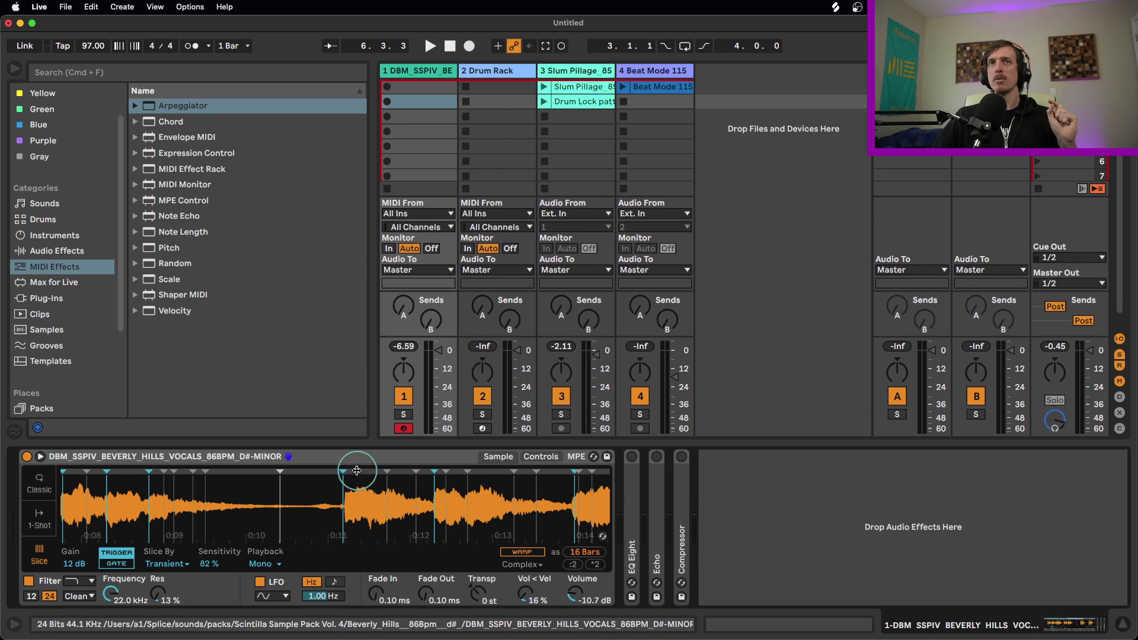
{"action": "double_click", "coordinate": [301, 472]}
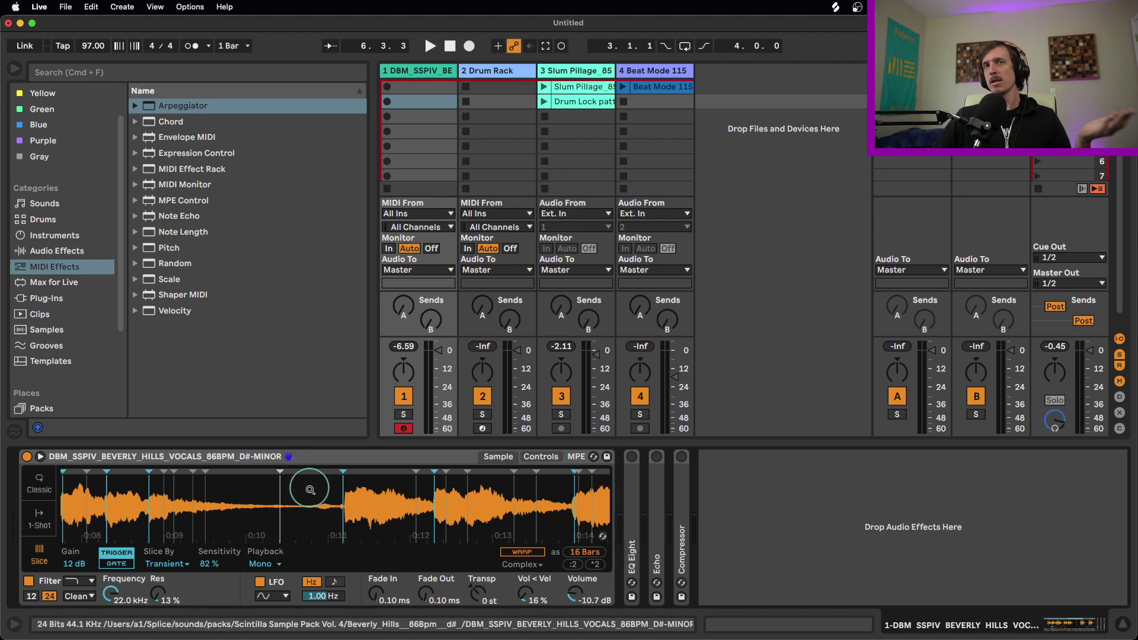
{"action": "left_click", "coordinate": [209, 564]}
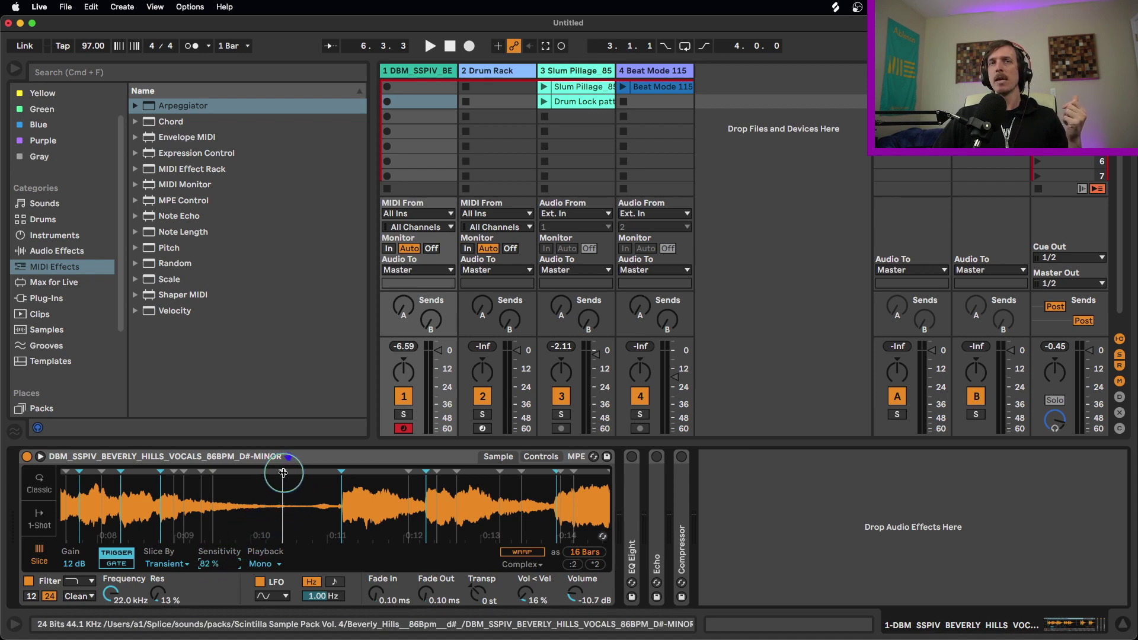
{"action": "left_click_drag", "start_coordinate": [284, 506], "coordinate": [276, 480]}
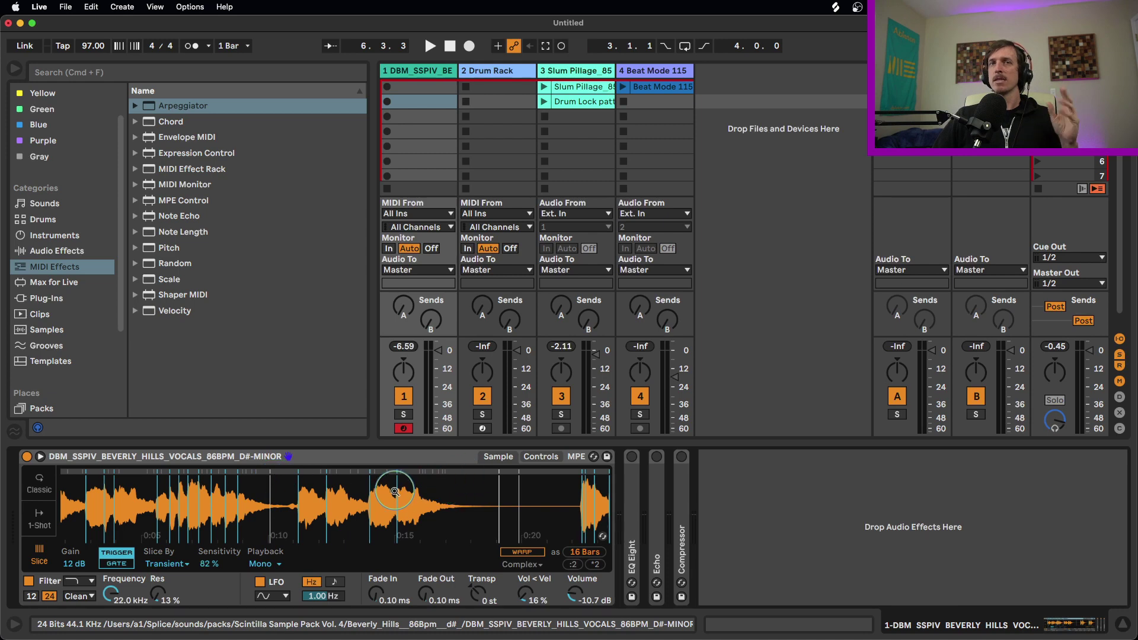
{"action": "scroll", "coordinate": [262, 496], "scroll_direction": "down", "scroll_amount": 5}
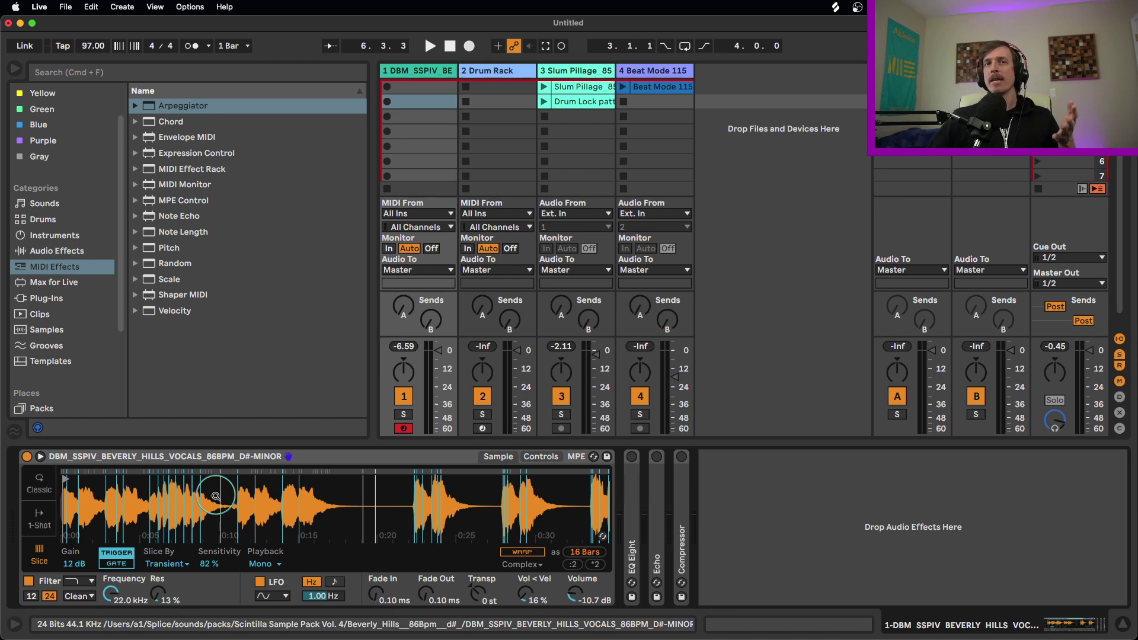
{"action": "double_click", "coordinate": [633, 498]}
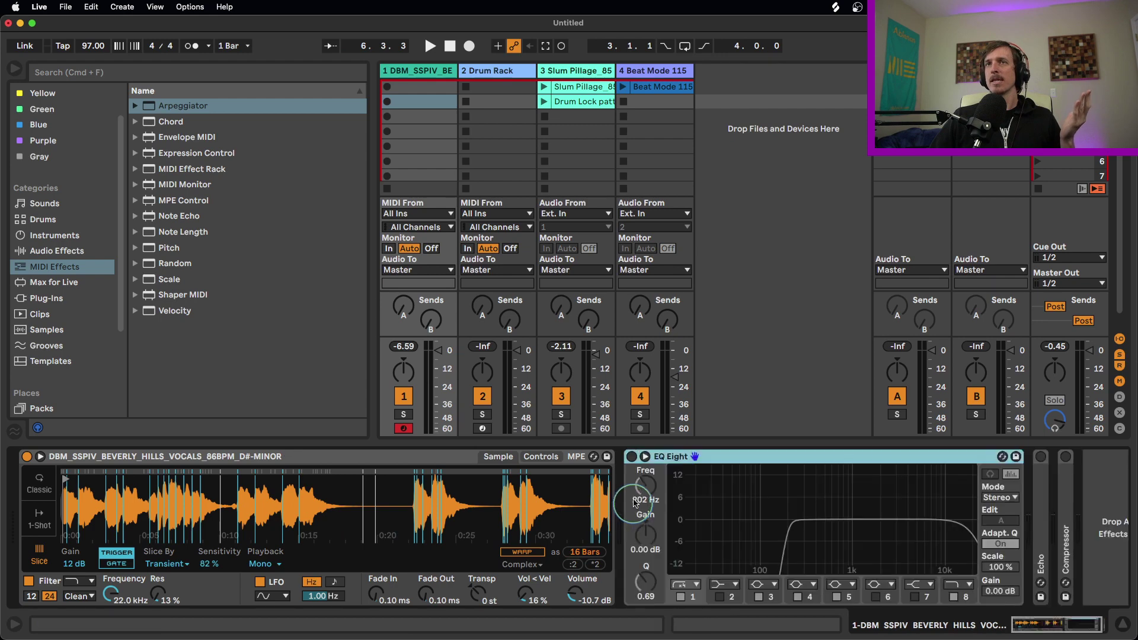
{"action": "double_click", "coordinate": [690, 457]}
{"action": "double_click", "coordinate": [663, 498]}
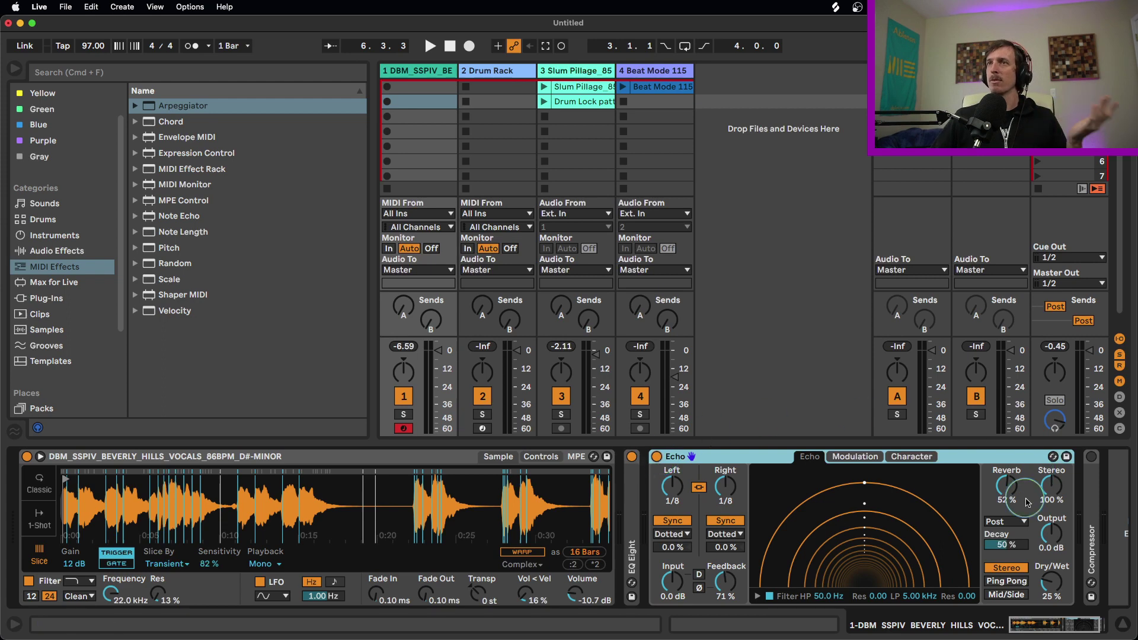
{"action": "left_click", "coordinate": [1006, 484]}
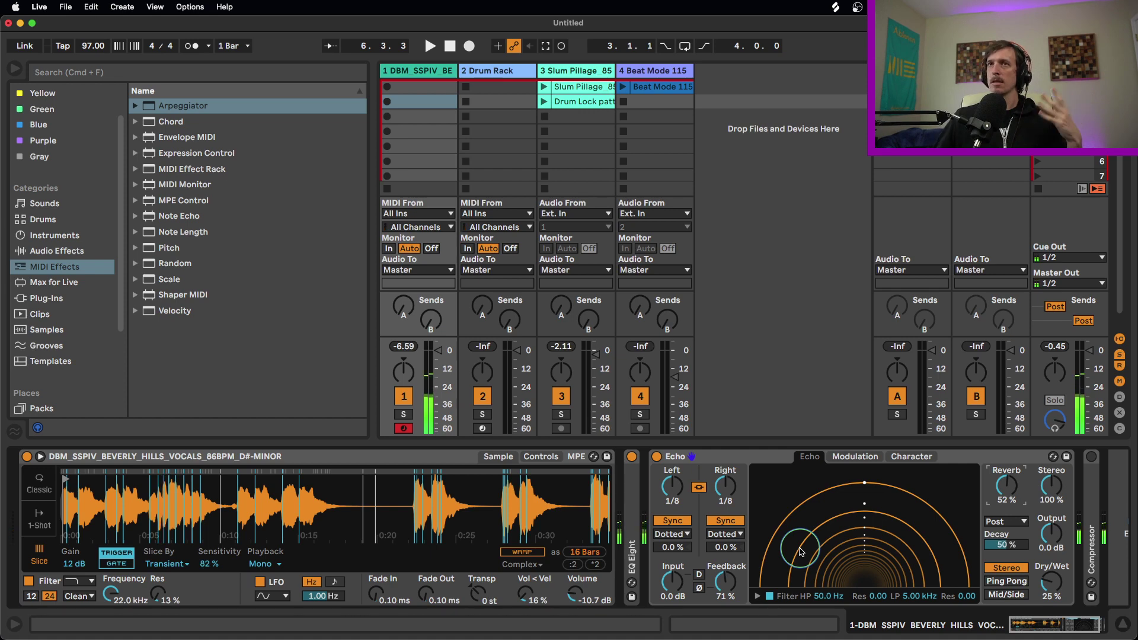
{"action": "double_click", "coordinate": [741, 457]}
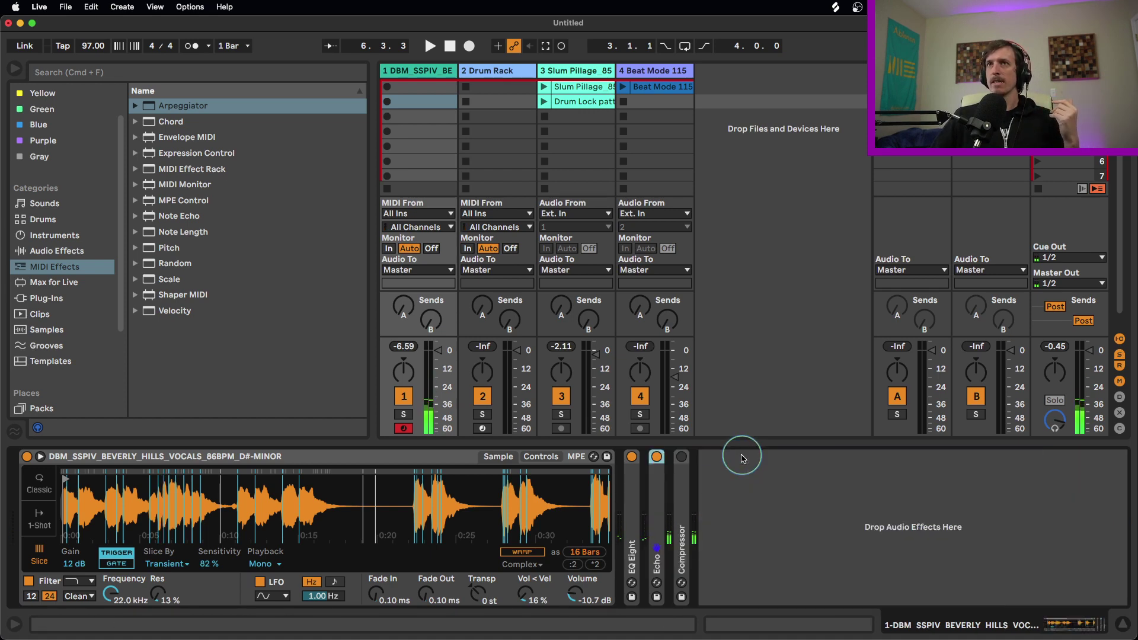
{"action": "double_click", "coordinate": [684, 477]}
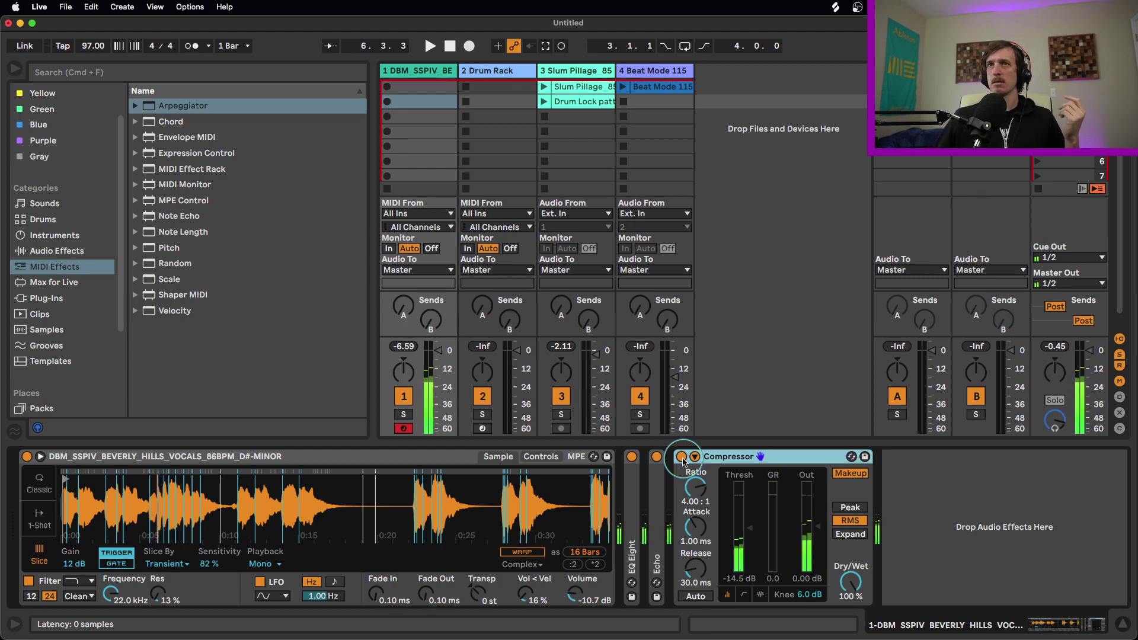
{"action": "double_click", "coordinate": [739, 456]}
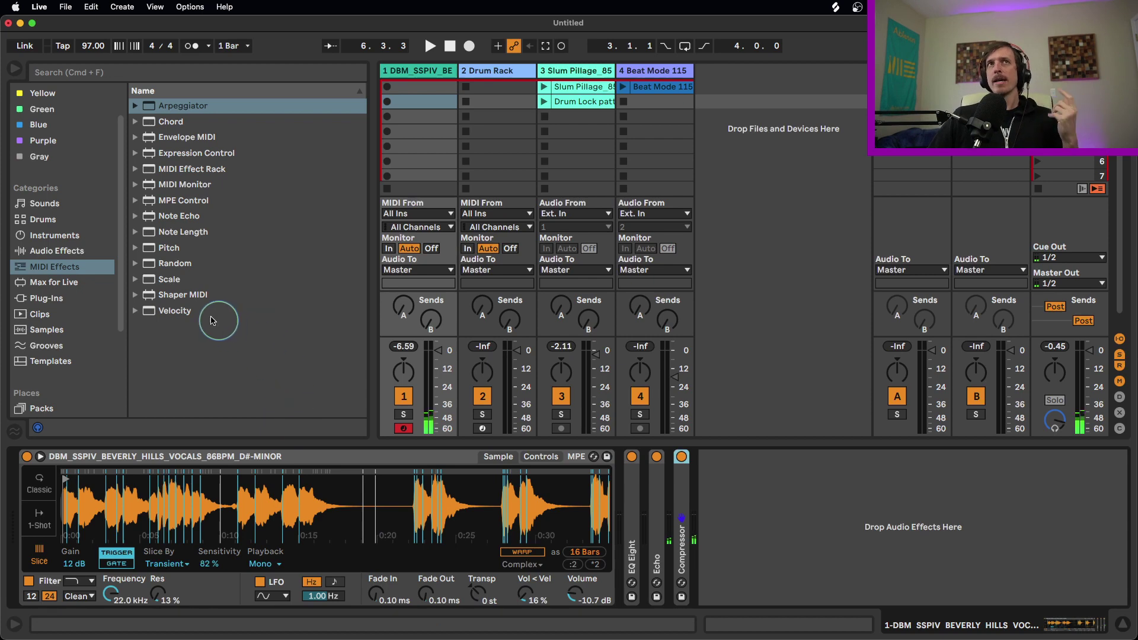
- Insert an Arpeggiator before Simpler on the vocal track
{"action": "left_click_drag", "start_coordinate": [169, 106], "coordinate": [41, 492]}
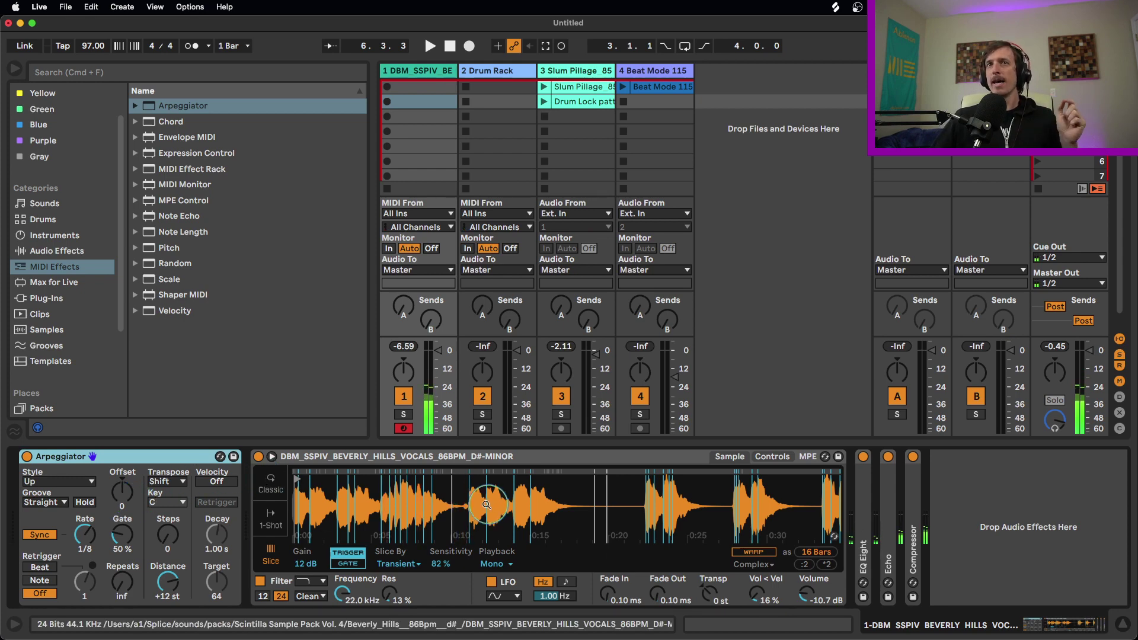
{"action": "scroll", "coordinate": [443, 484], "scroll_direction": "up", "scroll_amount": 2}
{"action": "scroll", "coordinate": [450, 481], "scroll_direction": "up", "scroll_amount": 3}
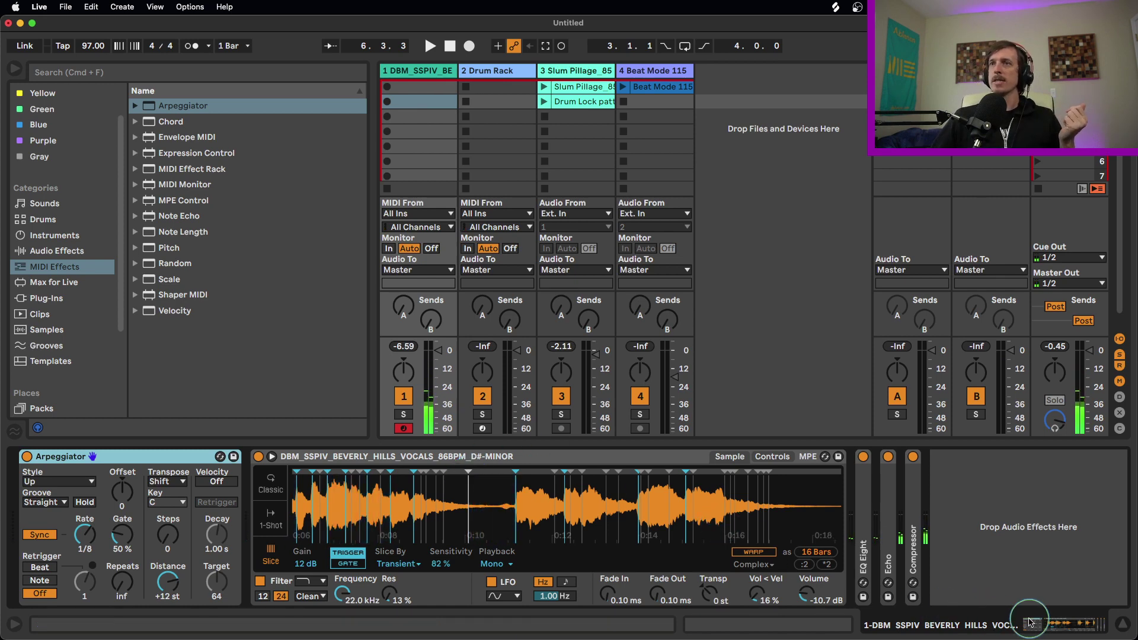
{"action": "left_click_drag", "start_coordinate": [456, 497], "coordinate": [439, 482]}
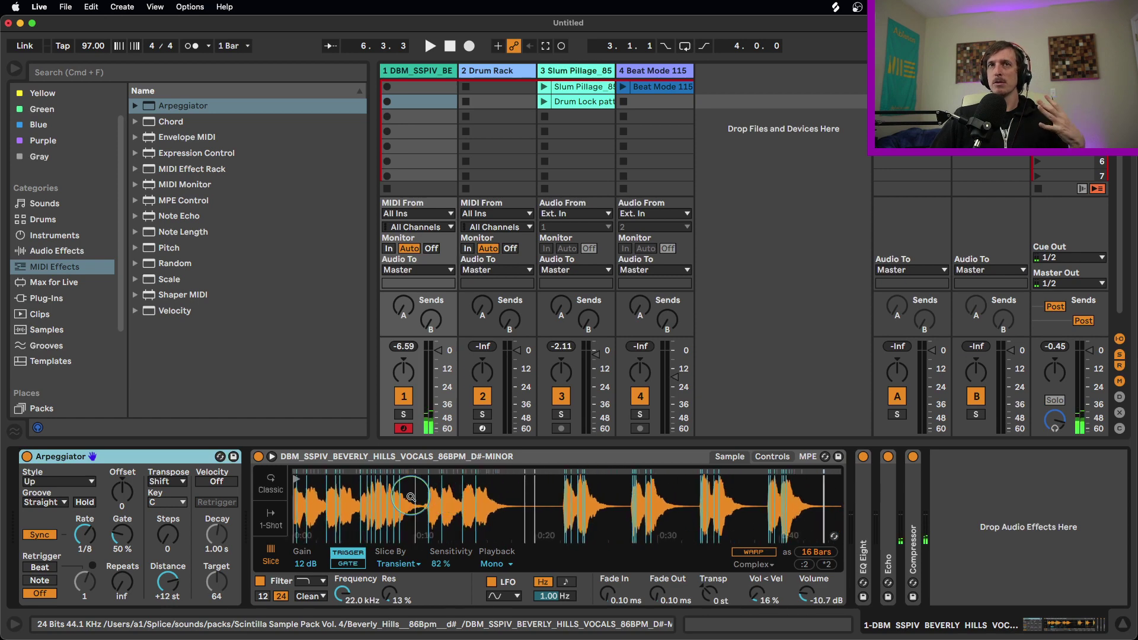
- Set the arpeggio Rate to 1/16, try the Random style, then return to Up
{"action": "left_click_drag", "start_coordinate": [86, 536], "coordinate": [87, 532]}
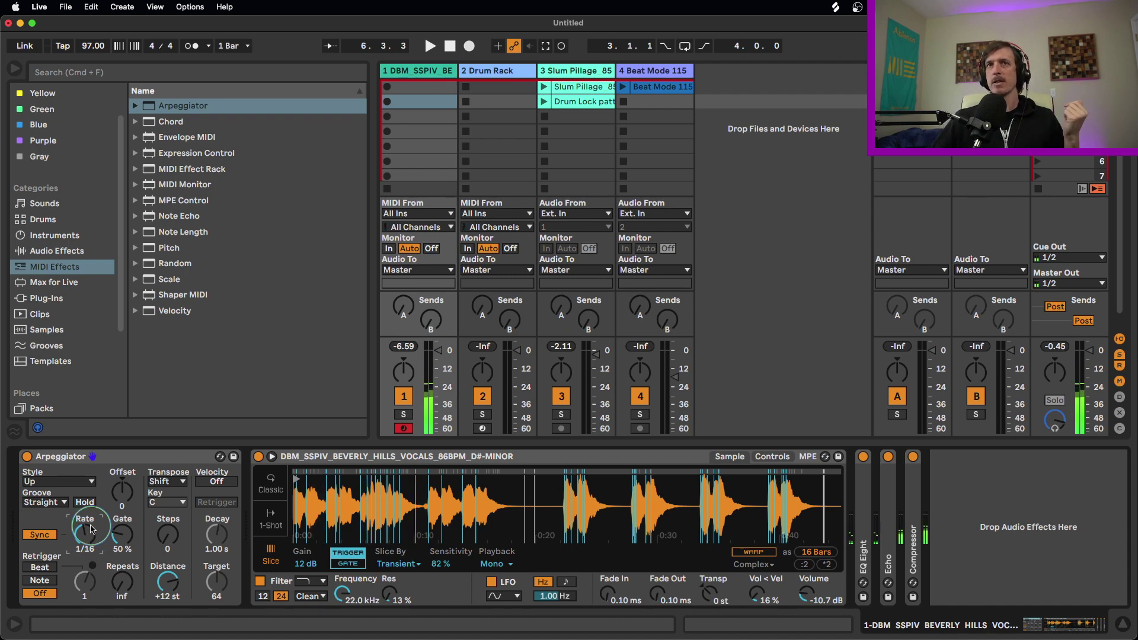
{"action": "left_click", "coordinate": [86, 482]}
{"action": "left_click", "coordinate": [78, 444]}
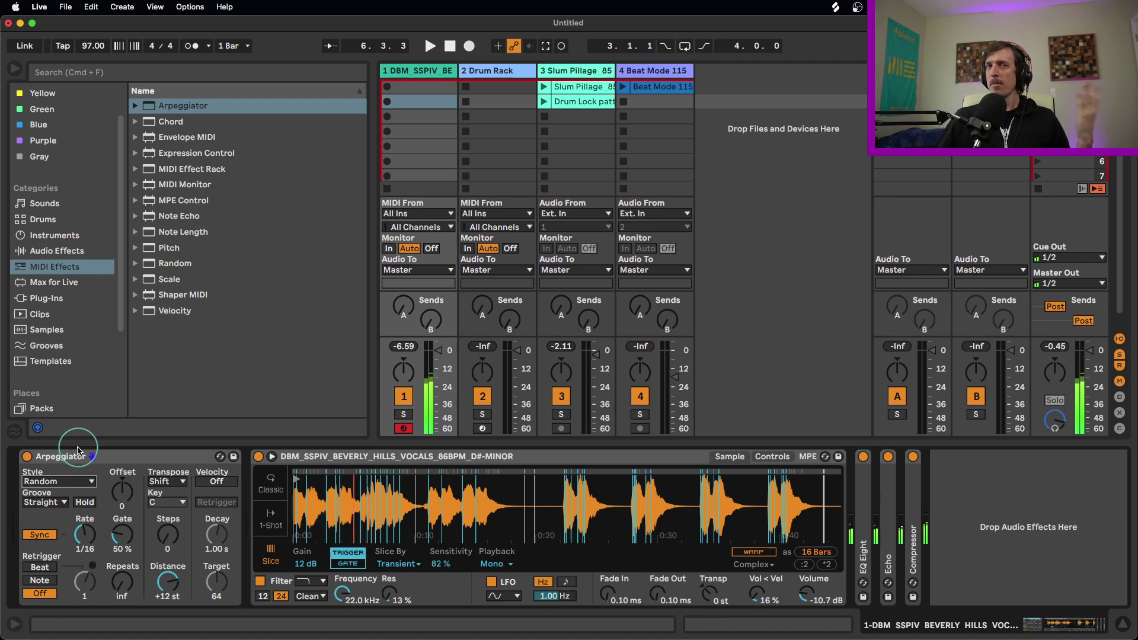
{"action": "left_click", "coordinate": [59, 482]}
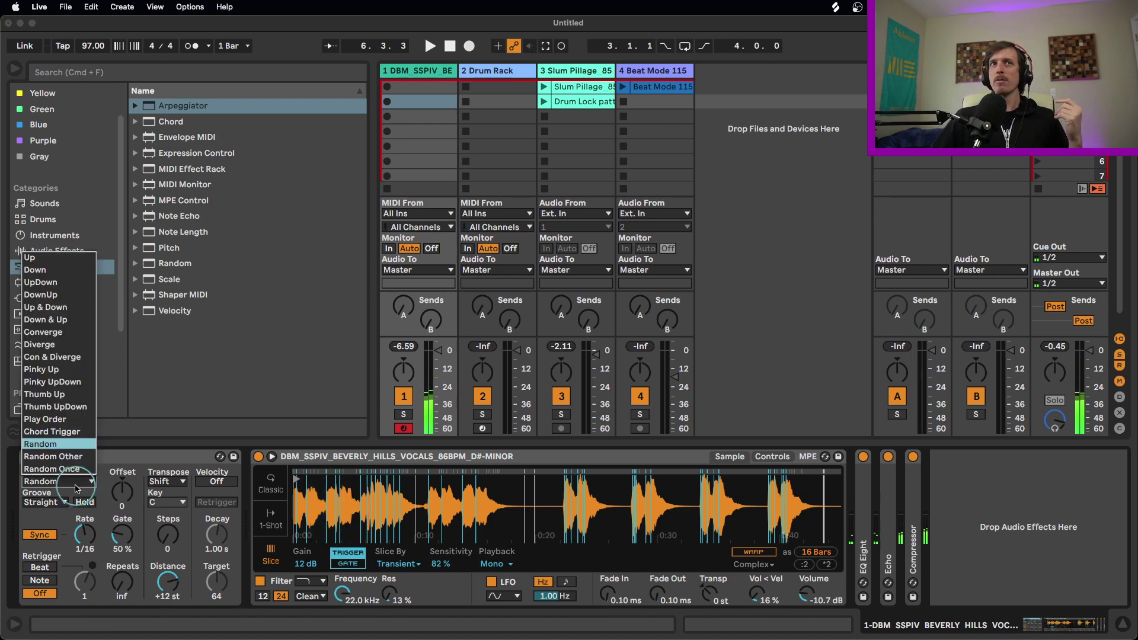
{"action": "left_click", "coordinate": [64, 261]}
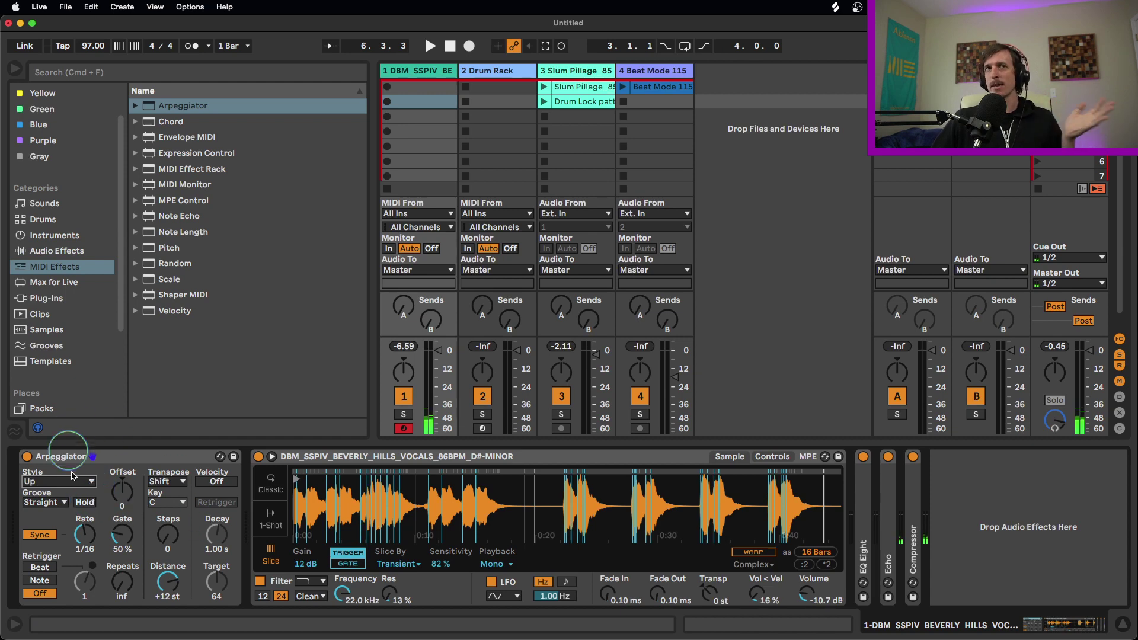
{"action": "left_click", "coordinate": [114, 458]}
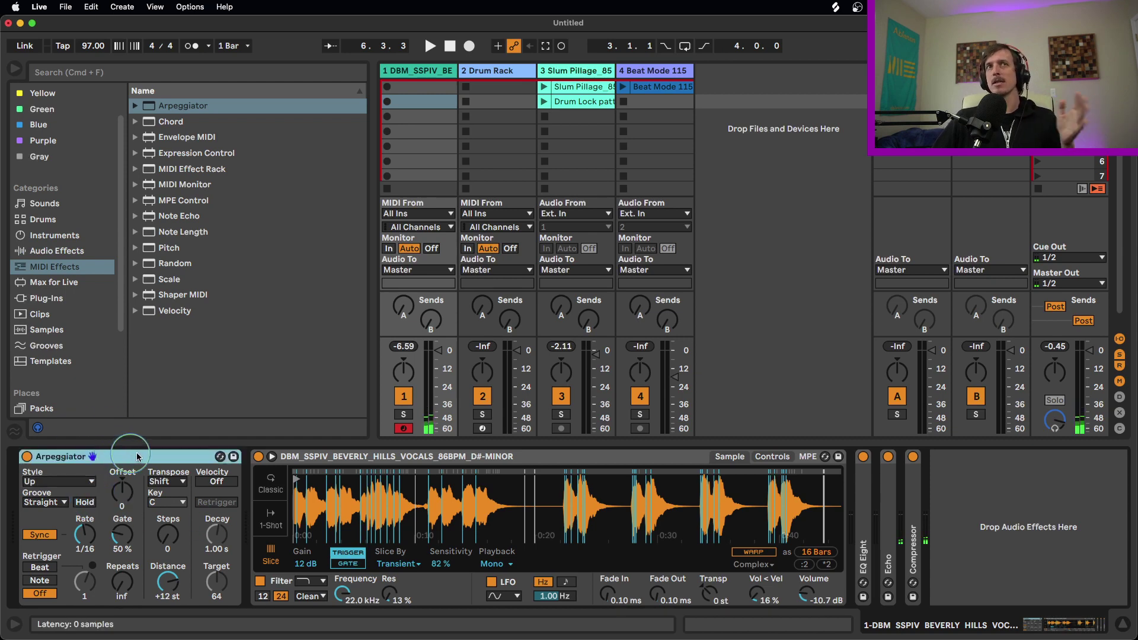
- Launch the Slum Pillage drum clip and show the vocal track's devices
{"action": "left_click", "coordinate": [543, 88]}
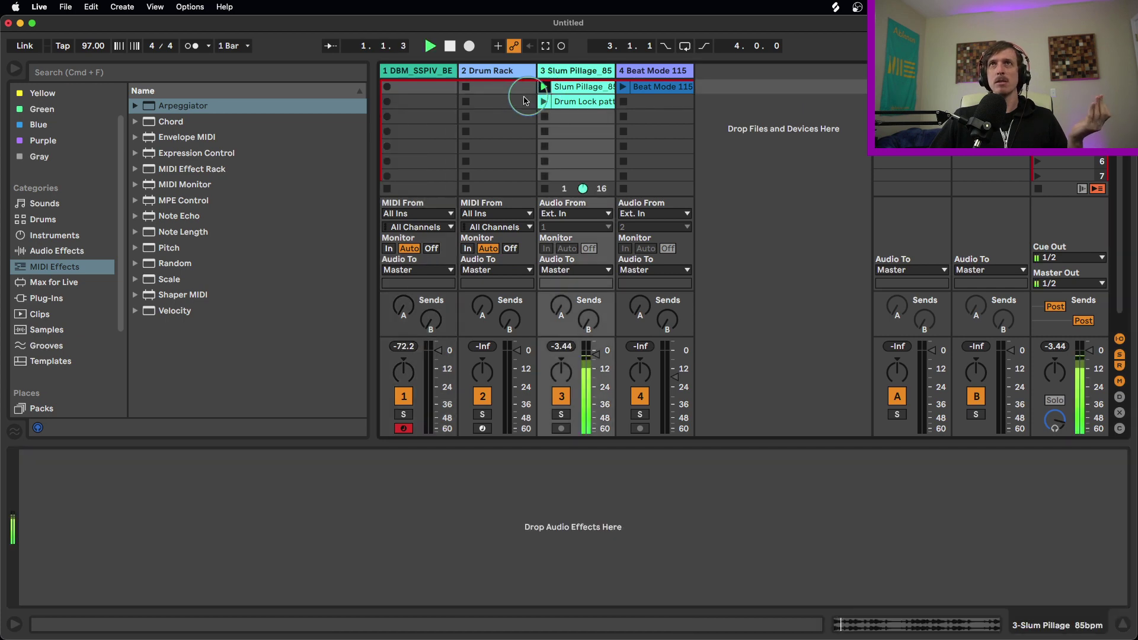
{"action": "left_click", "coordinate": [414, 75]}
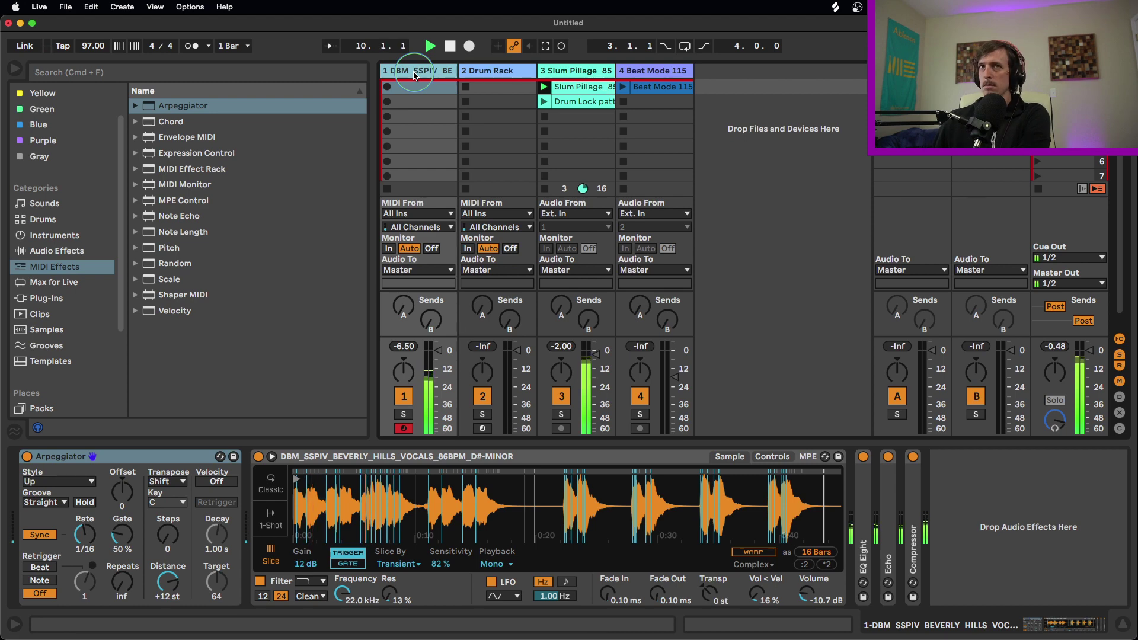
- Stop playback, Capture MIDI into the vocal track's second slot, and loop one bar from bar 6
{"action": "key", "text": "space"}
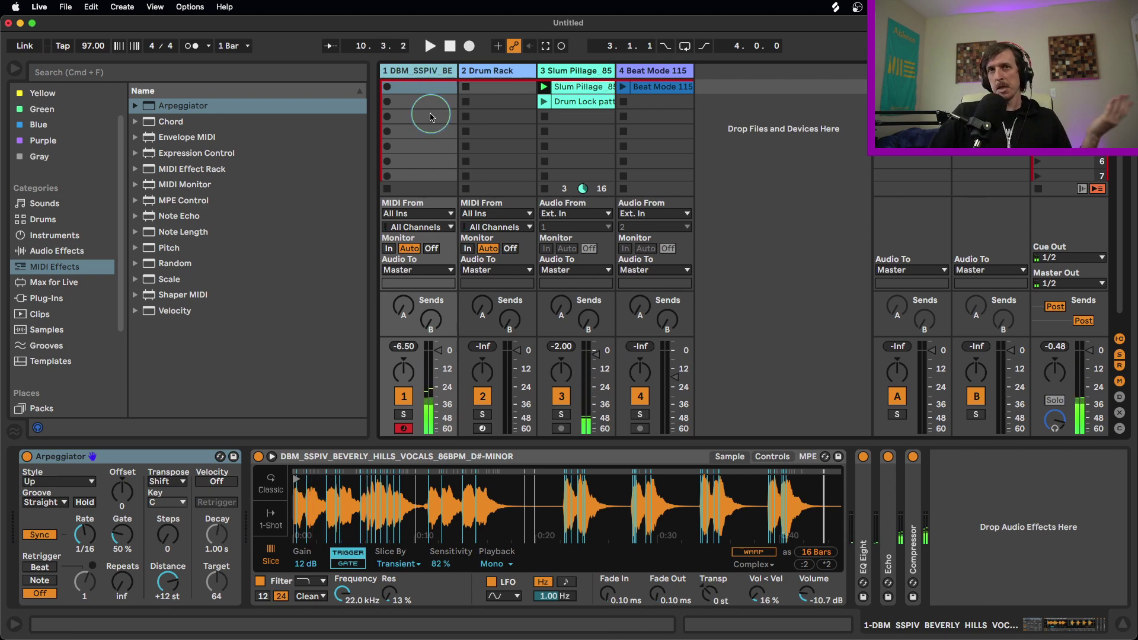
{"action": "left_click", "coordinate": [433, 108]}
{"action": "left_click", "coordinate": [545, 47]}
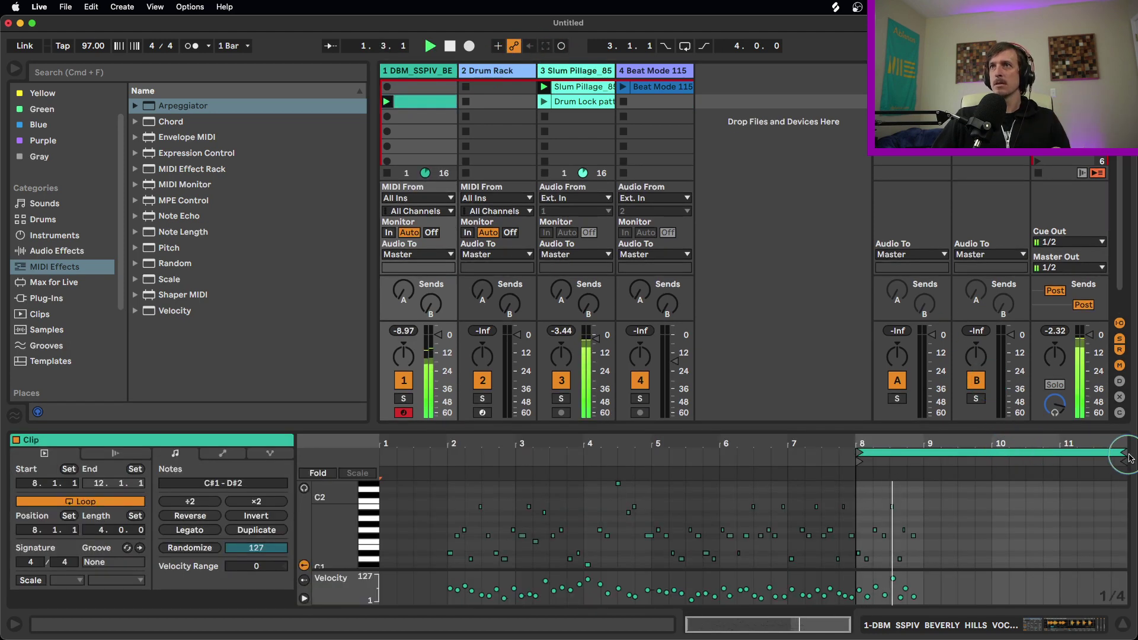
{"action": "left_click", "coordinate": [1124, 452]}
{"action": "left_click_drag", "start_coordinate": [1124, 452], "coordinate": [818, 453]}
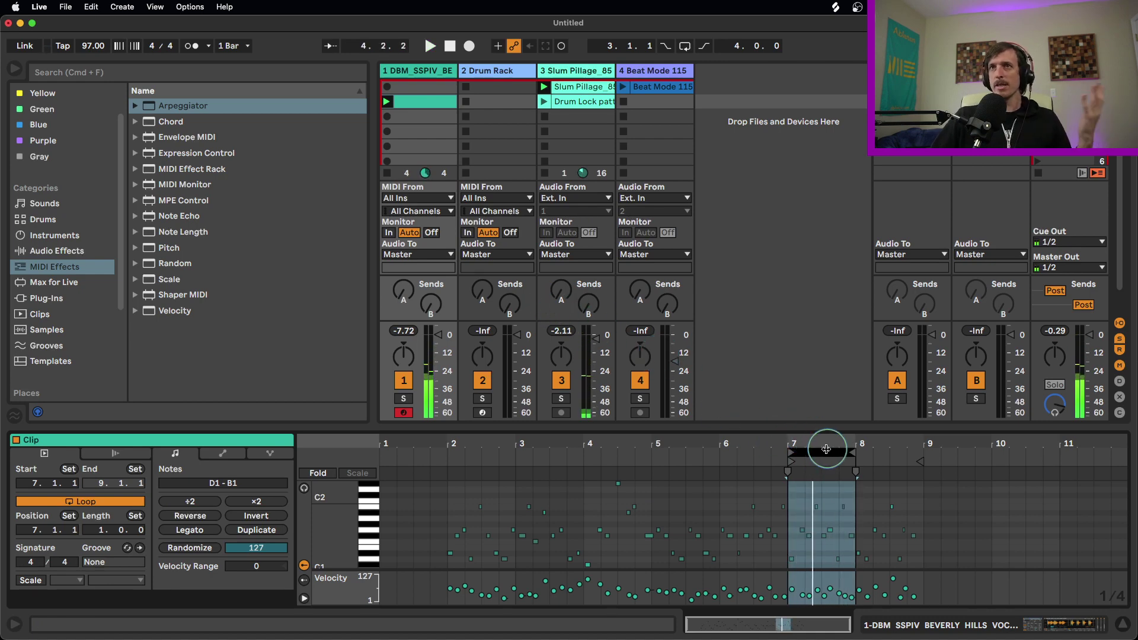
{"action": "left_click_drag", "start_coordinate": [820, 453], "coordinate": [756, 451]}
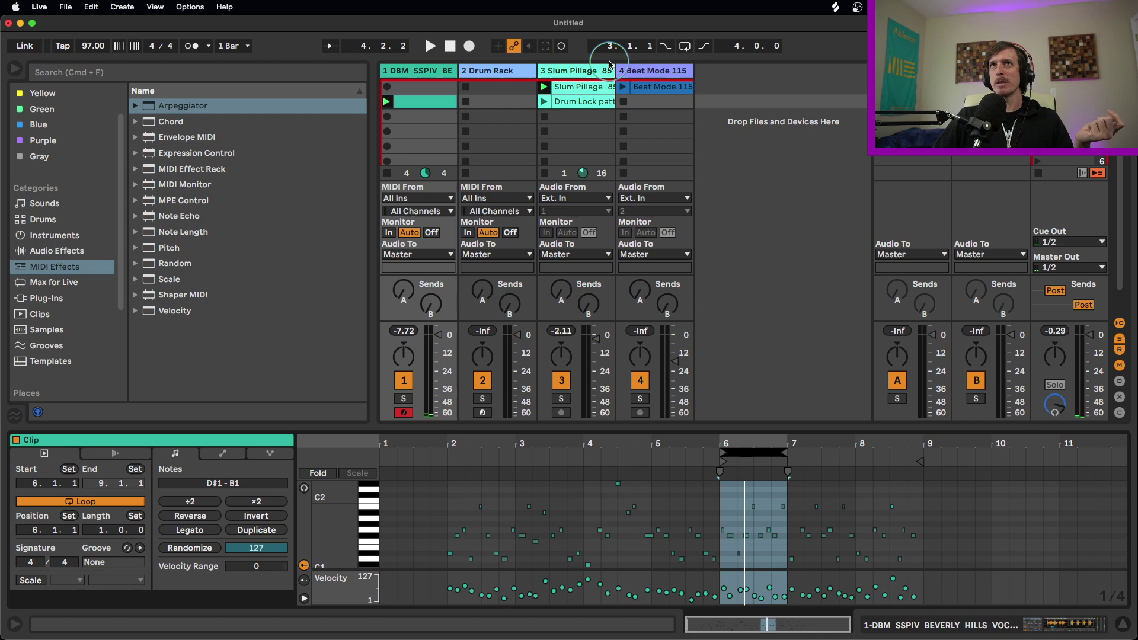
{"action": "left_click", "coordinate": [449, 75]}
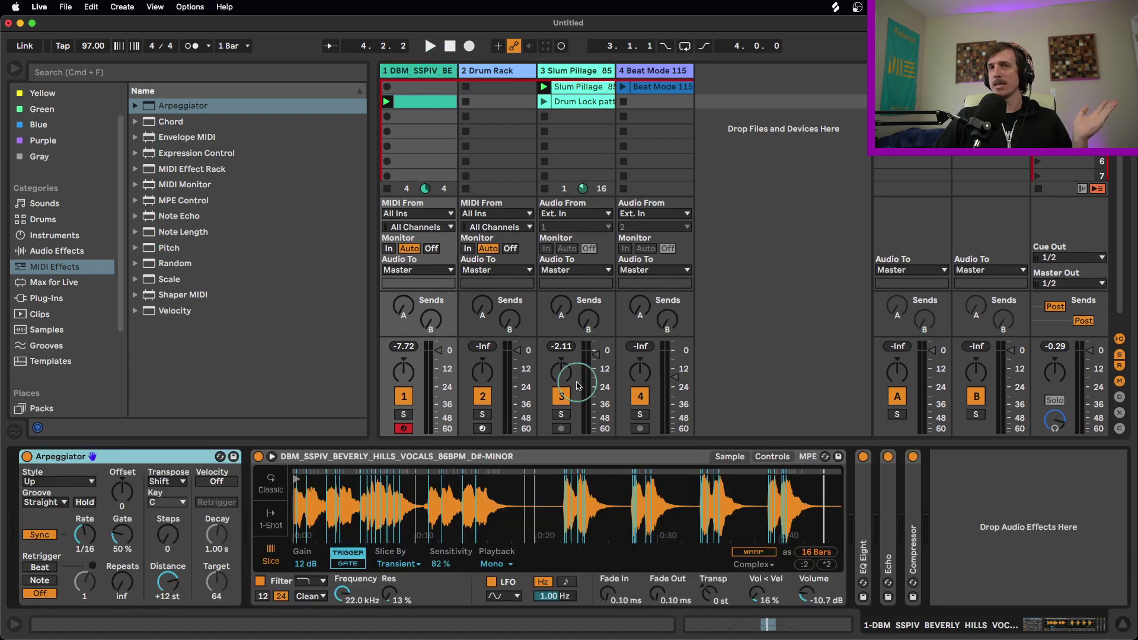
{"action": "left_click", "coordinate": [733, 160]}
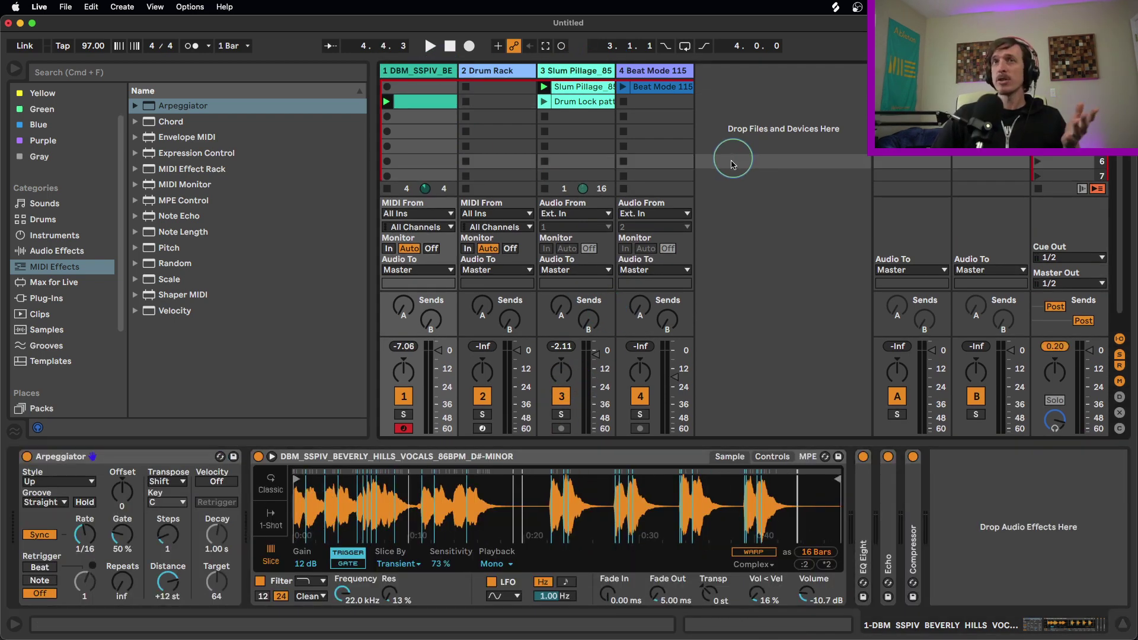
{"action": "left_click", "coordinate": [453, 434]}
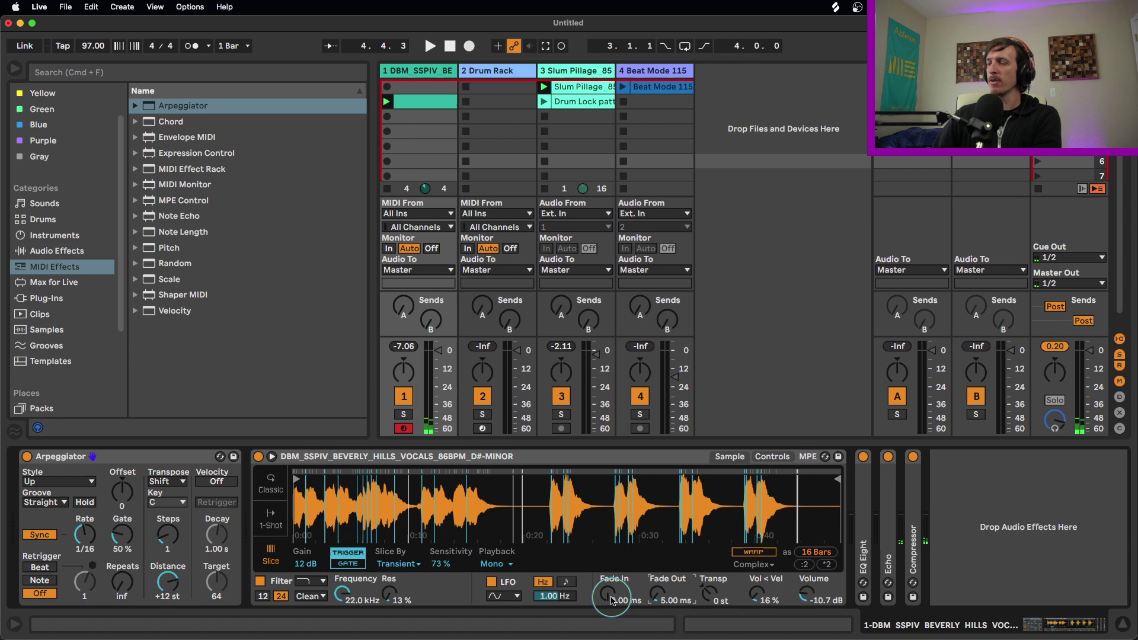
{"action": "left_click_drag", "start_coordinate": [612, 601], "coordinate": [612, 598]}
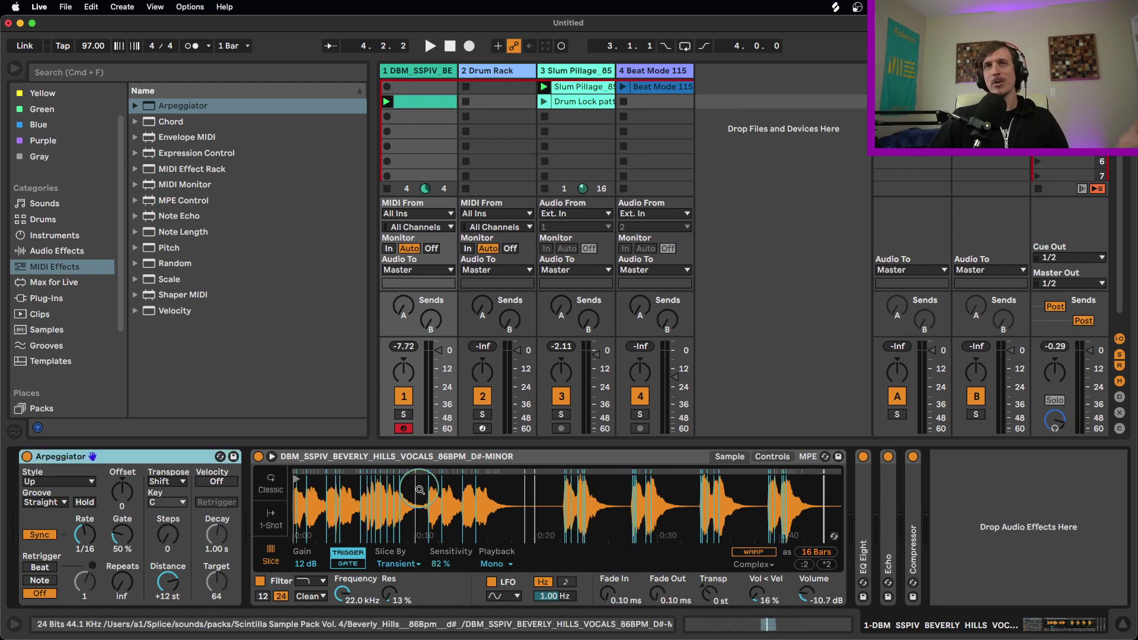
- Set Simpler's slice Sensitivity to 73% while the clips play back
{"action": "scroll", "coordinate": [476, 493], "scroll_direction": "down", "scroll_amount": 1}
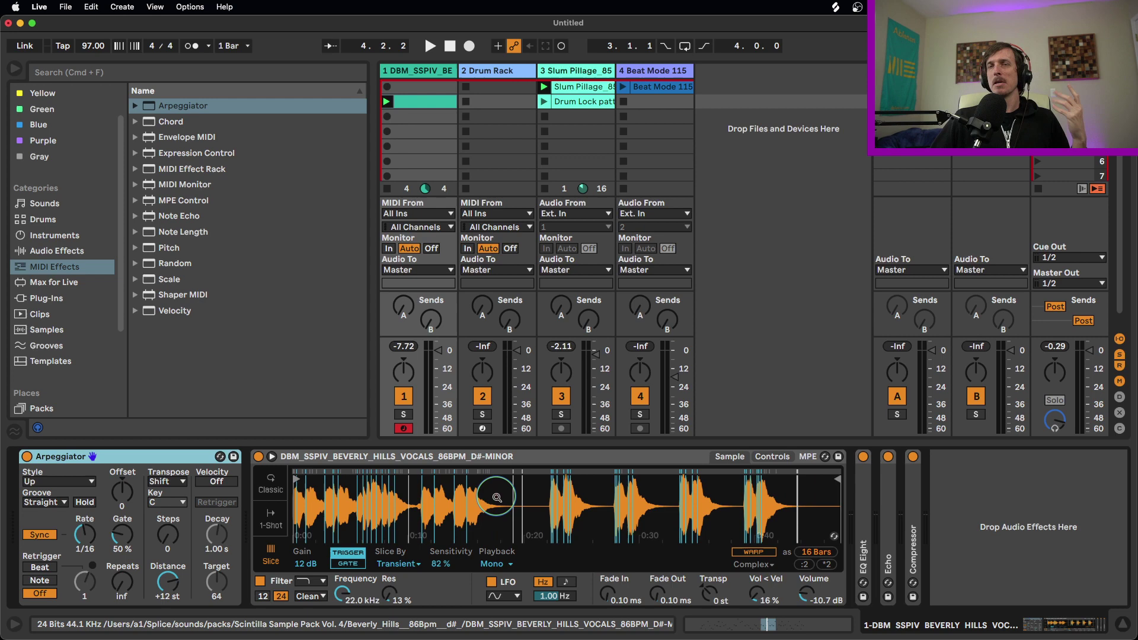
{"action": "left_click", "coordinate": [398, 461]}
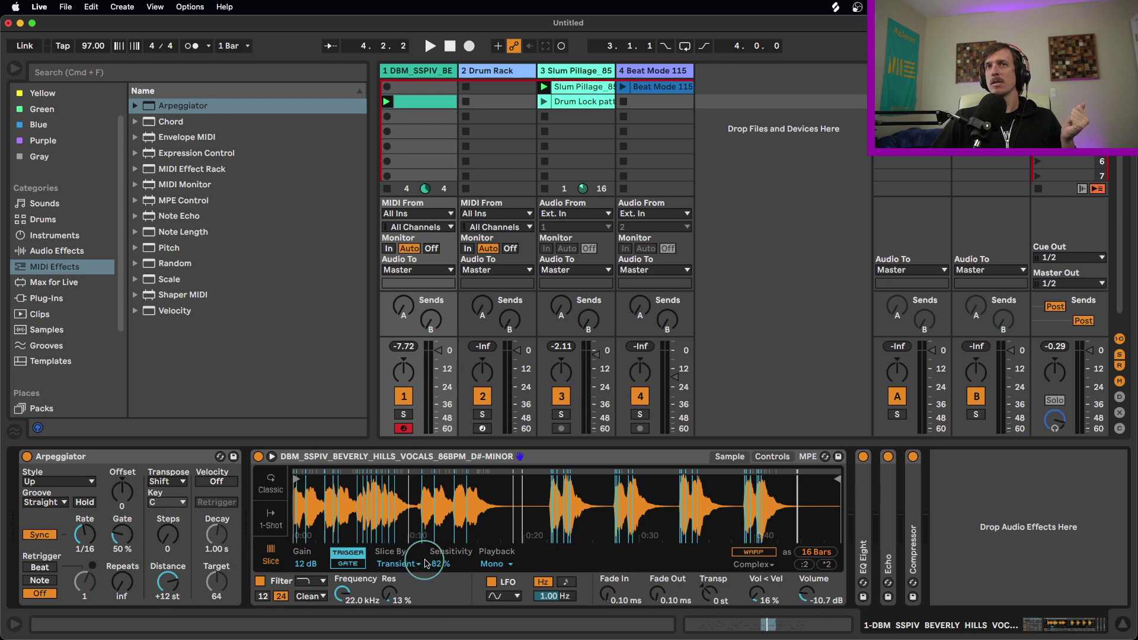
{"action": "left_click_drag", "start_coordinate": [426, 563], "coordinate": [437, 575]}
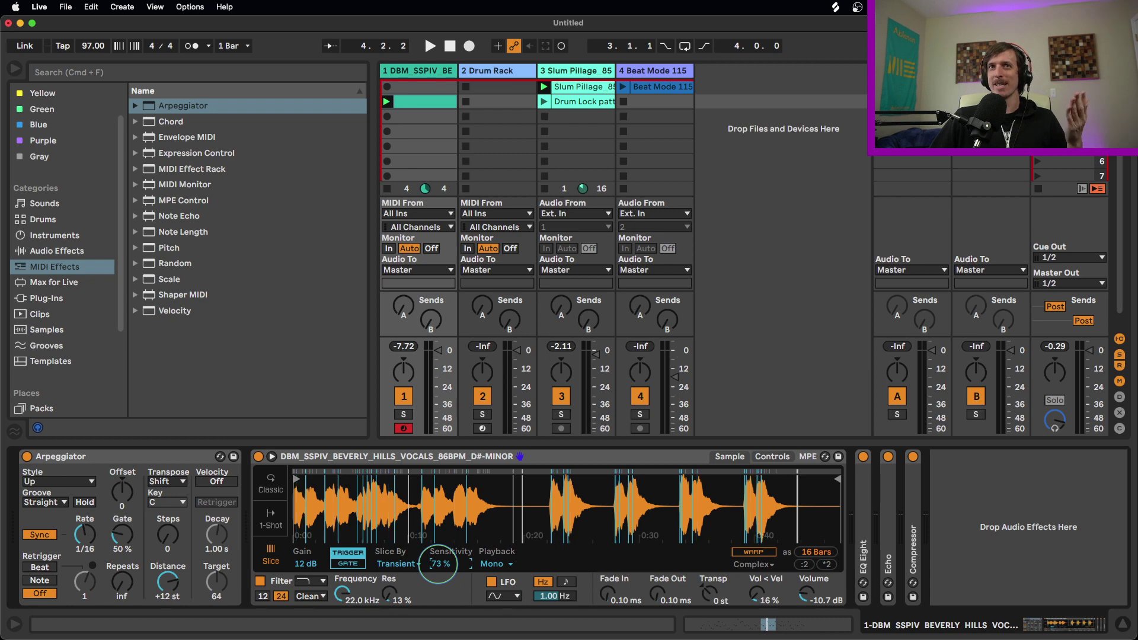
{"action": "key", "text": "space"}
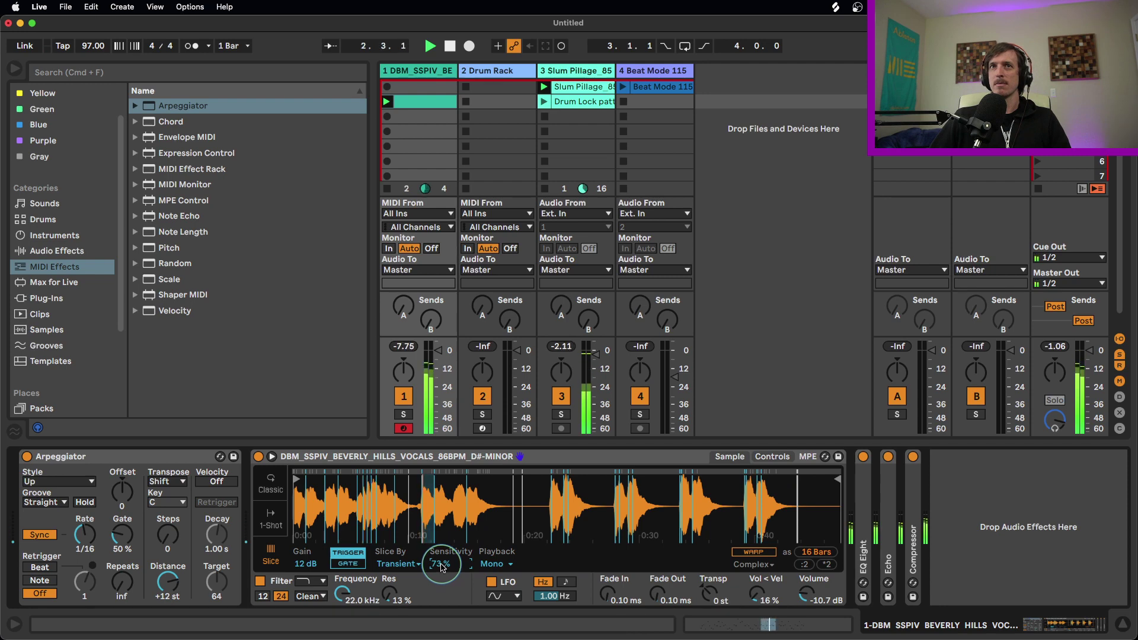
{"action": "left_click_drag", "start_coordinate": [442, 568], "coordinate": [442, 564]}
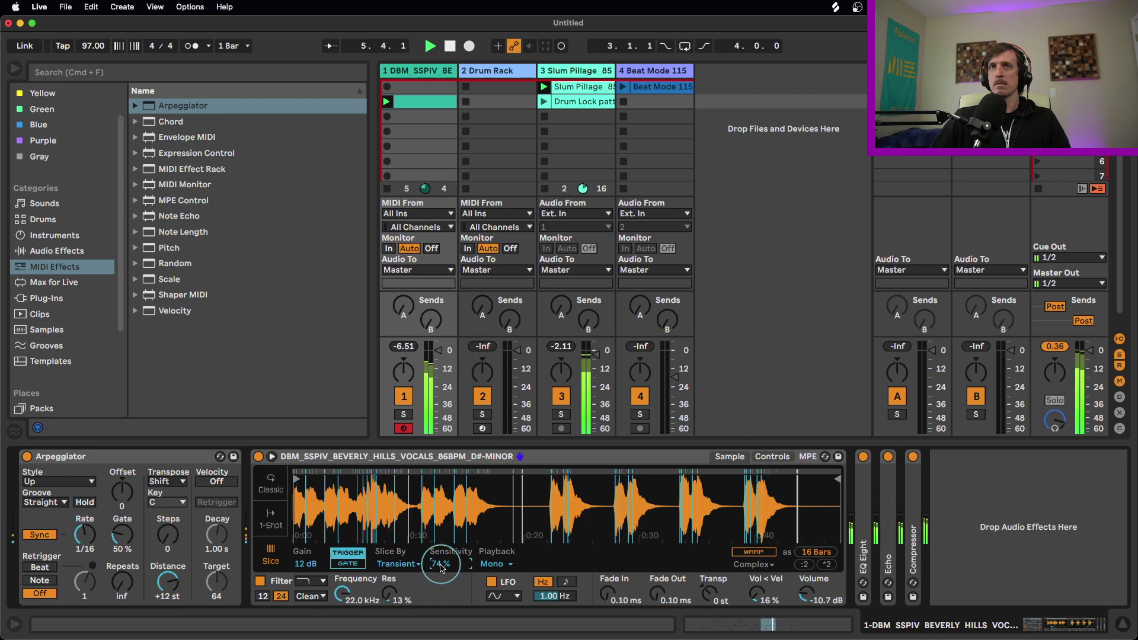
{"action": "left_click_drag", "start_coordinate": [440, 568], "coordinate": [440, 570]}
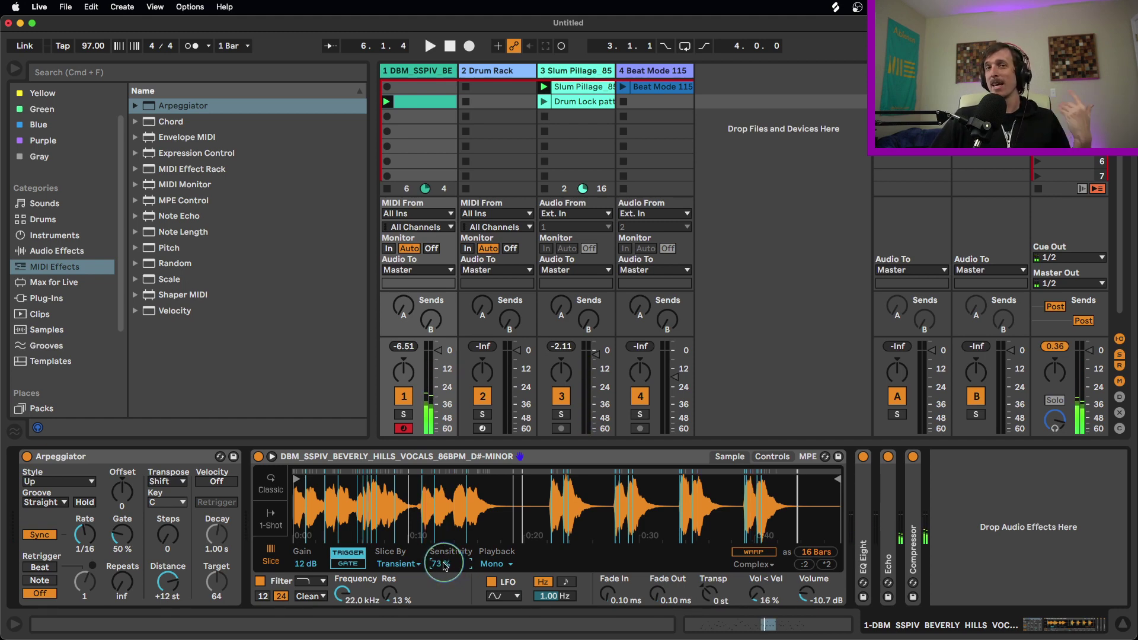
- Keep the Arpeggiator on Up with 1 step at +12 st, and restart playback
{"action": "left_click", "coordinate": [124, 455]}
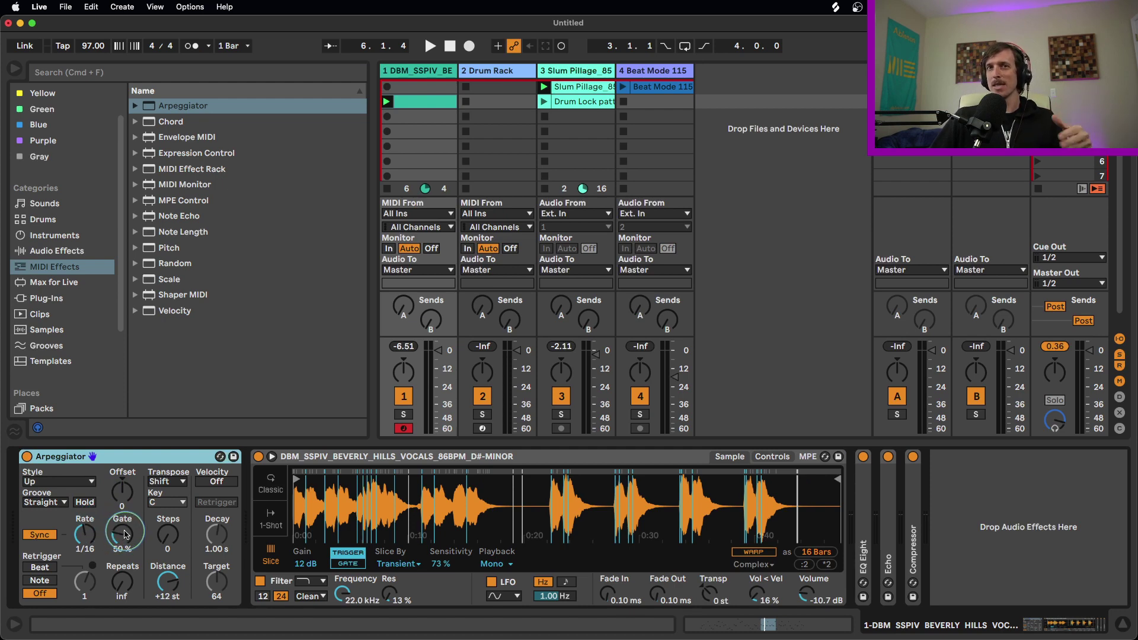
{"action": "left_click", "coordinate": [102, 541]}
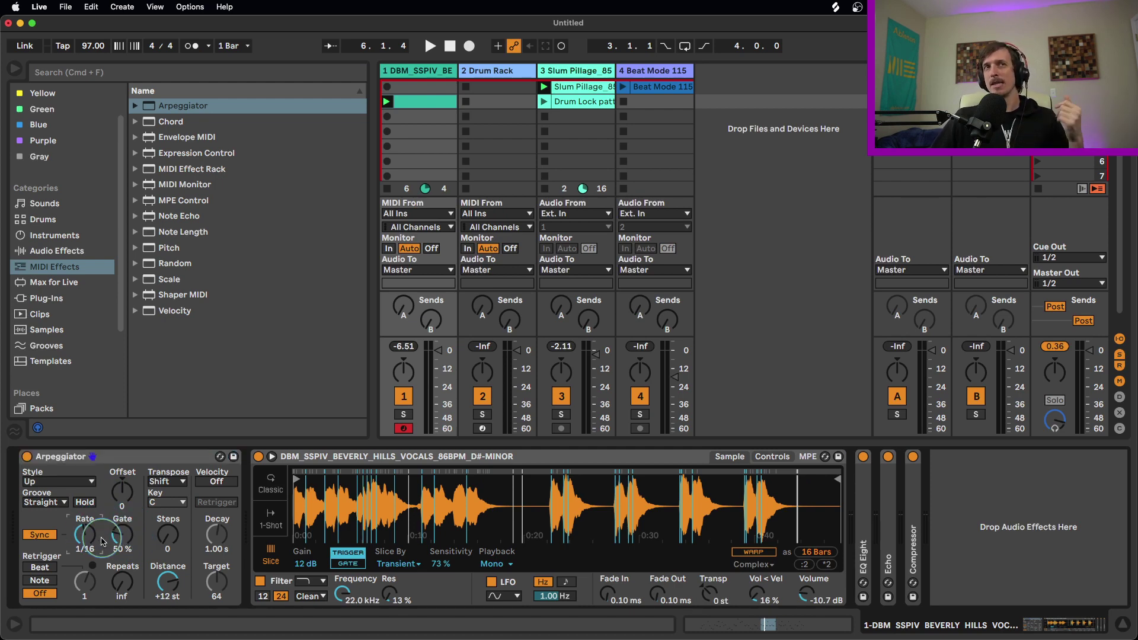
{"action": "left_click", "coordinate": [74, 483]}
{"action": "left_click", "coordinate": [75, 483]}
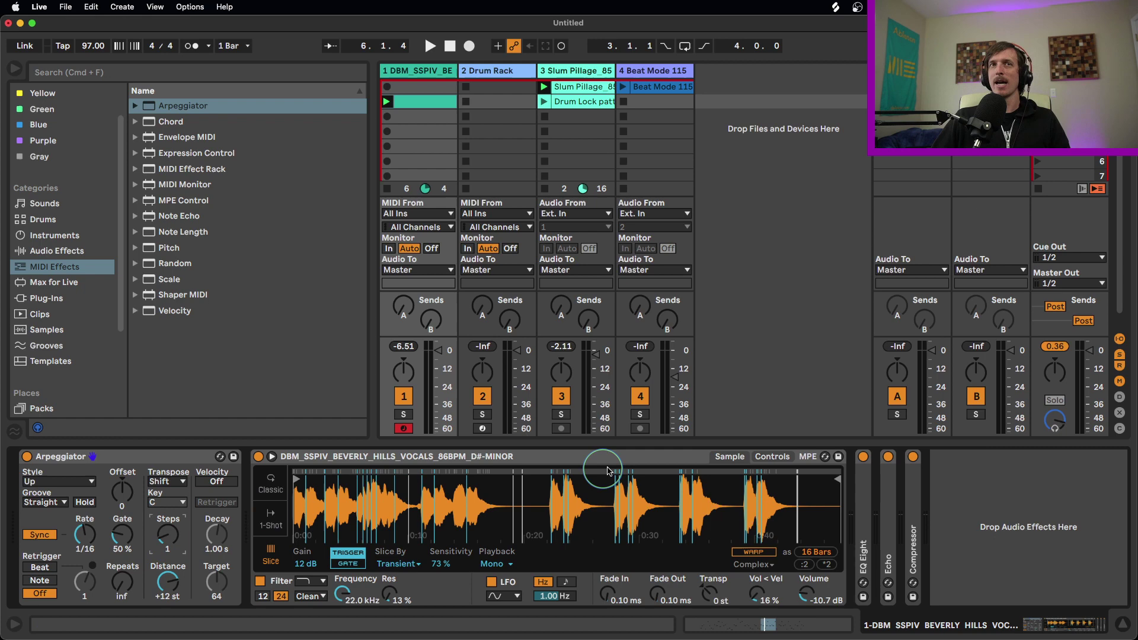
{"action": "key", "text": "space"}
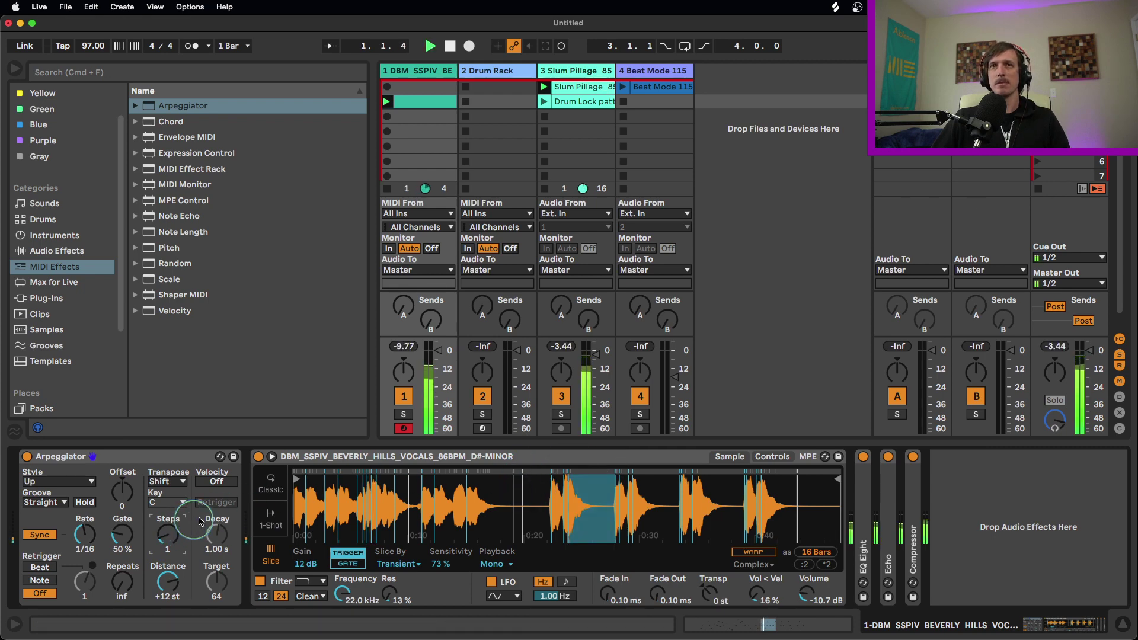